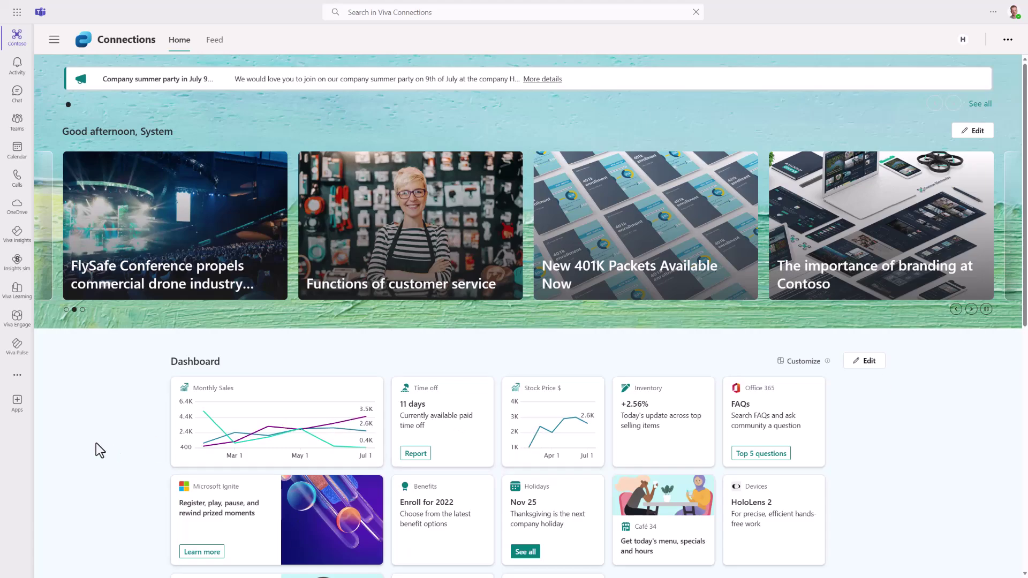
- Review the home page, then open the Theme choices under Change the look
scroll(140, 429, "down", 5)
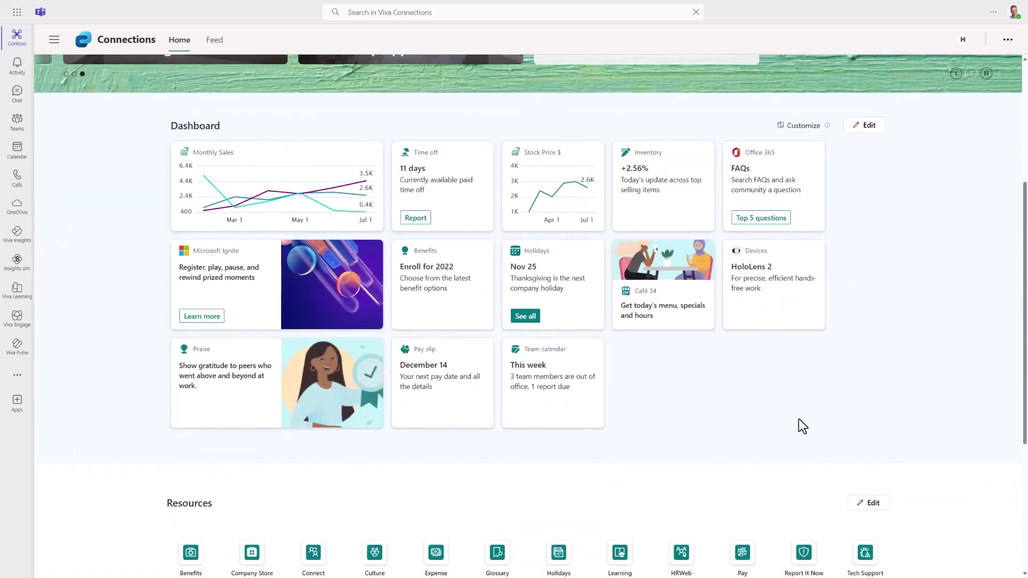
scroll(802, 426, "down", 3)
scroll(801, 396, "up", 2)
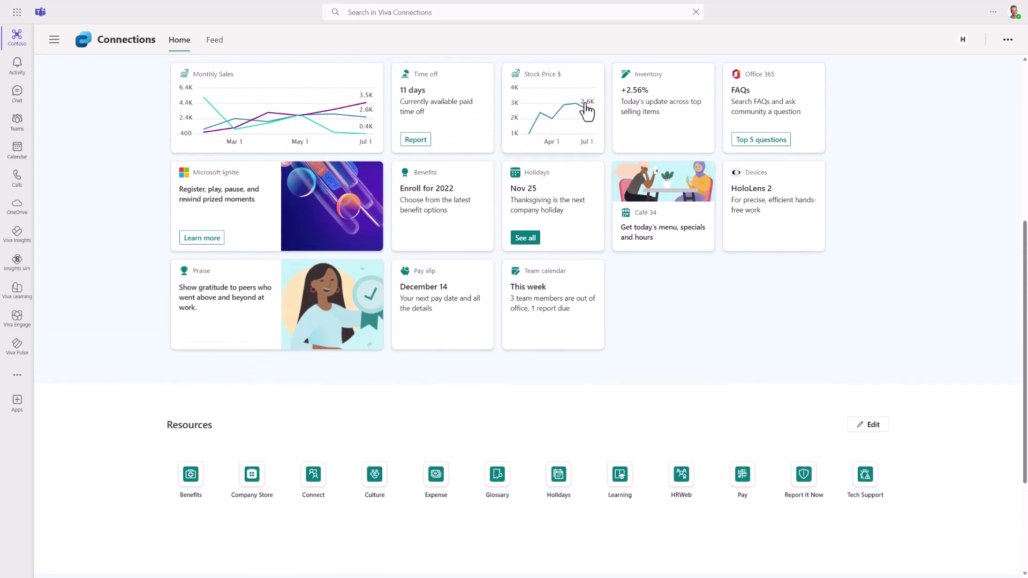
scroll(651, 300, "down", 2)
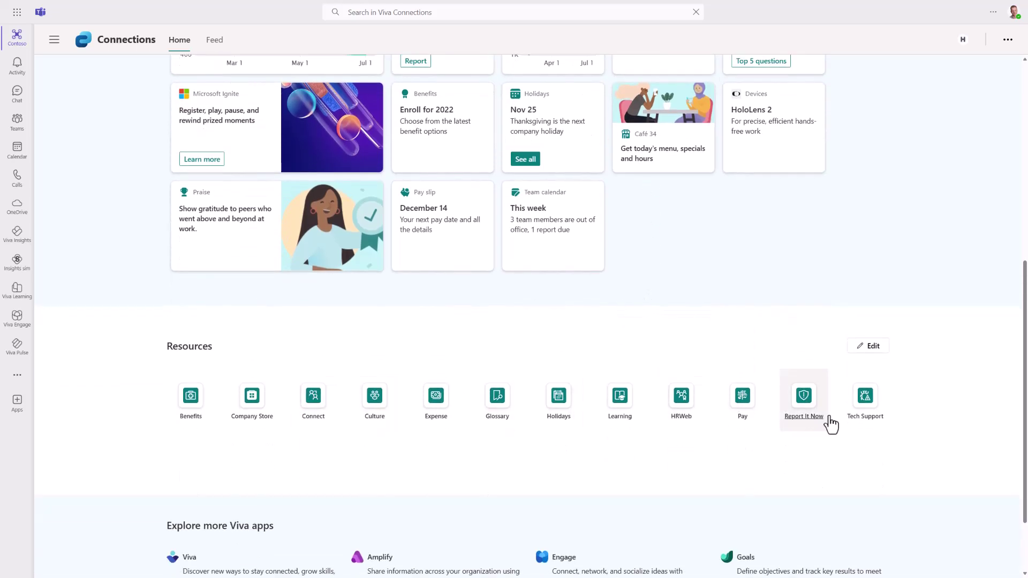
scroll(801, 284, "up", 4)
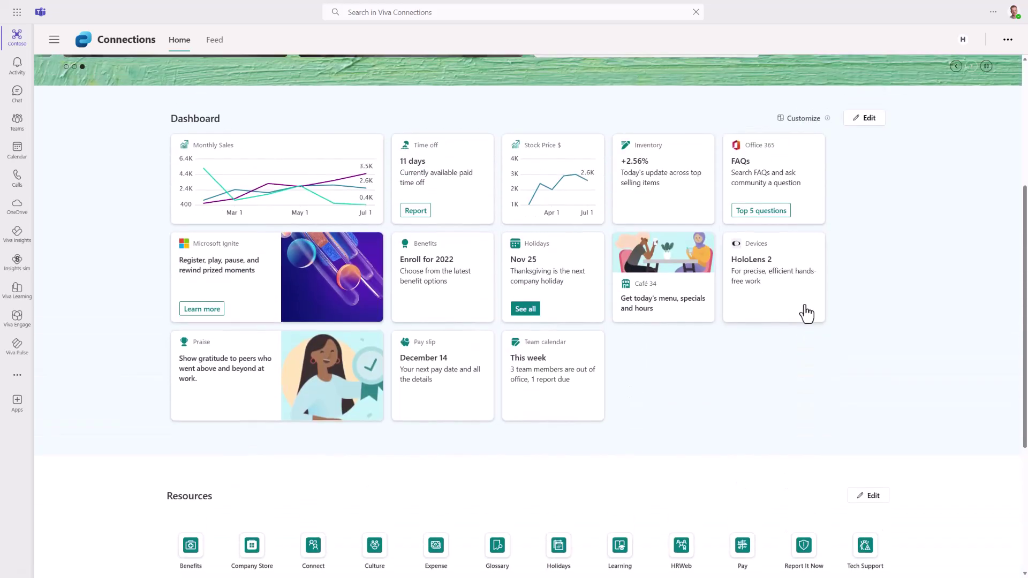
scroll(835, 348, "down", 3)
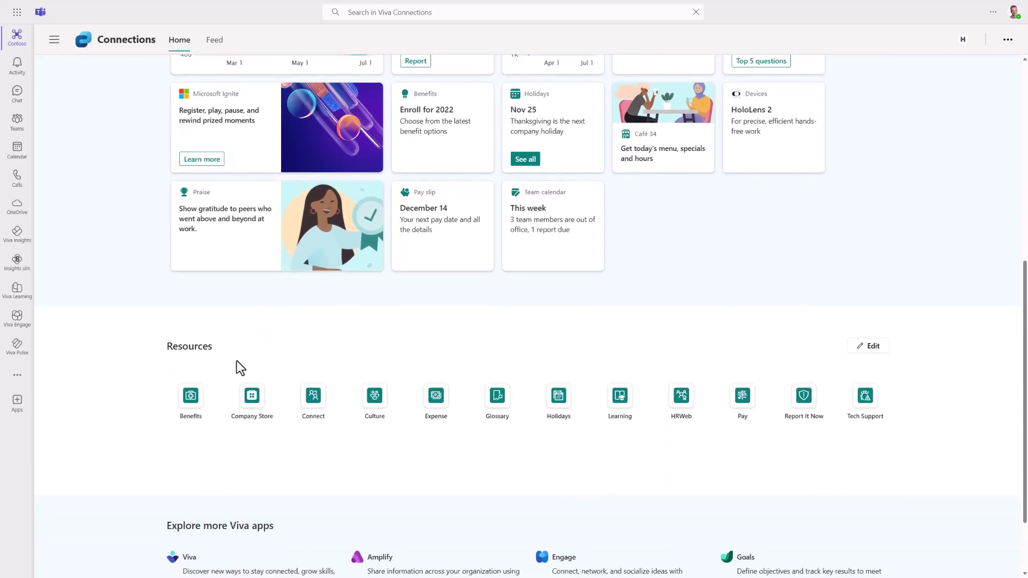
scroll(241, 367, "up", 3)
scroll(207, 292, "up", 3)
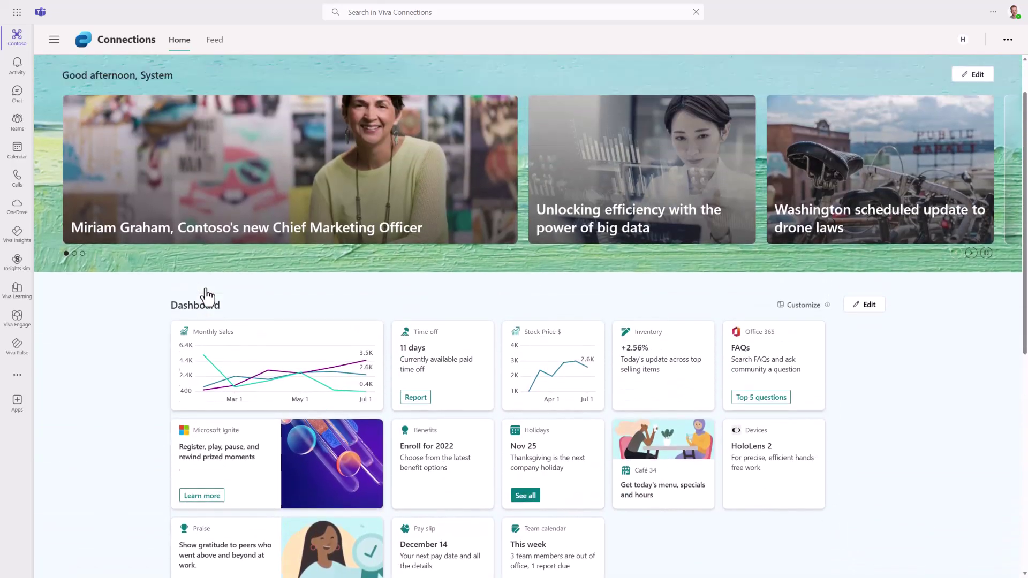
scroll(206, 291, "up", 1)
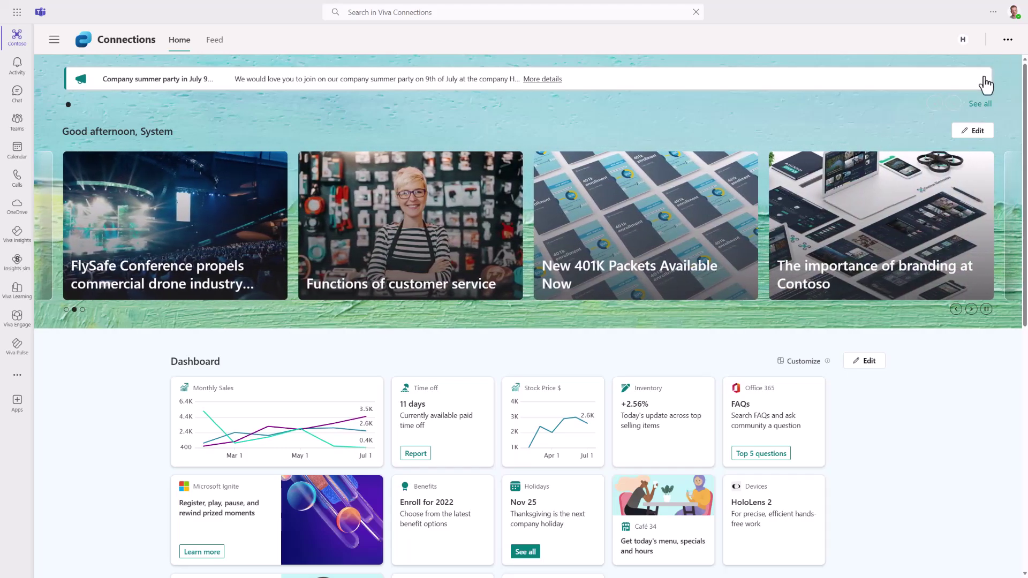
left_click(1007, 41)
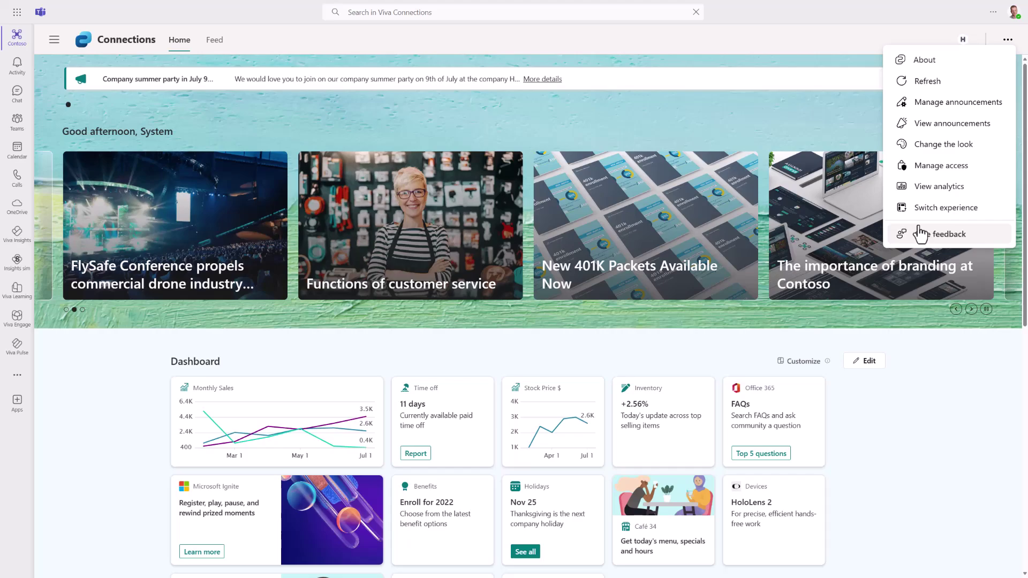
left_click(940, 145)
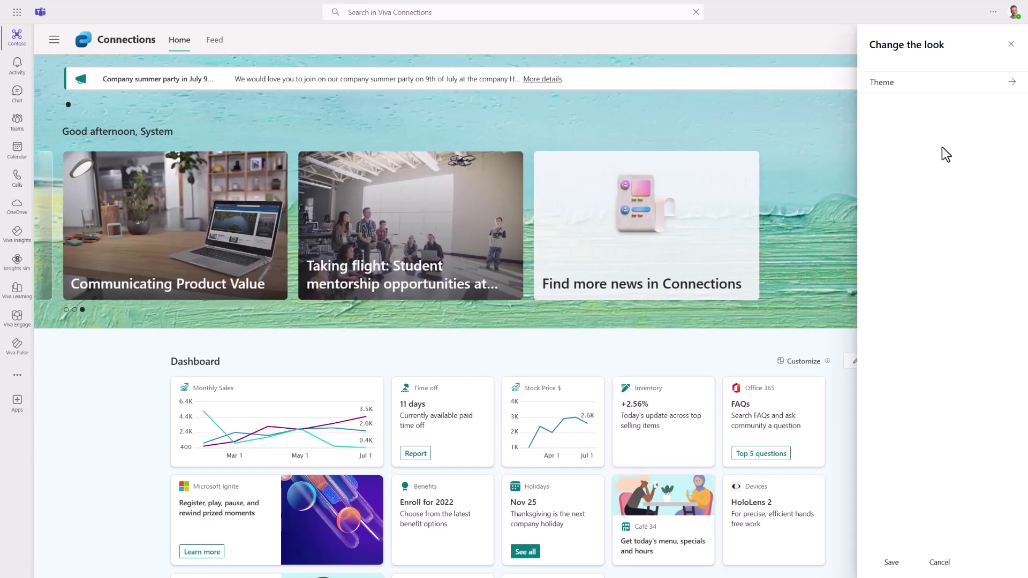
left_click(988, 85)
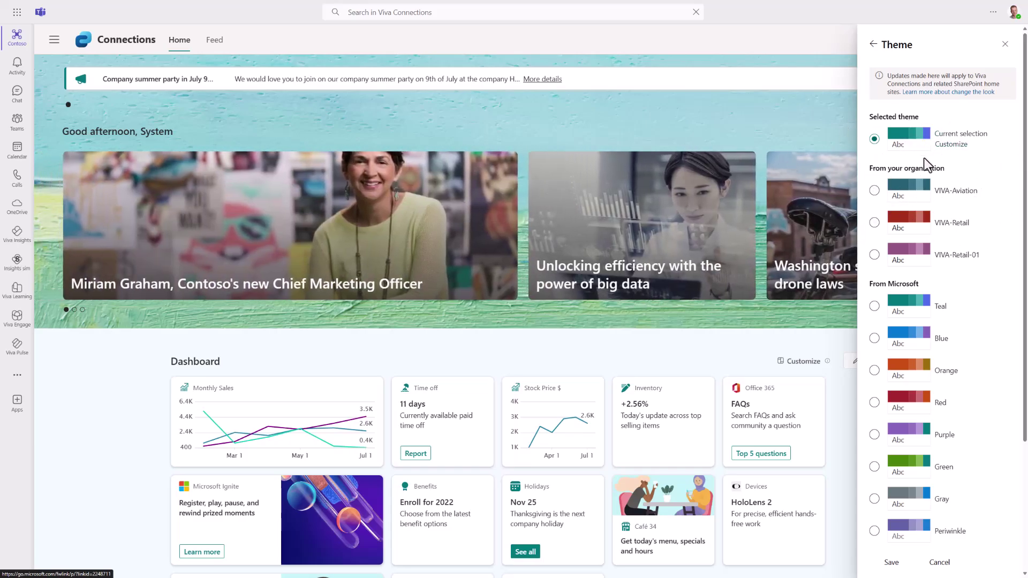
- Preview the VIVA-Aviation, Teal, Cerulean and Purple themes on the home page
scroll(928, 220, "down", 2)
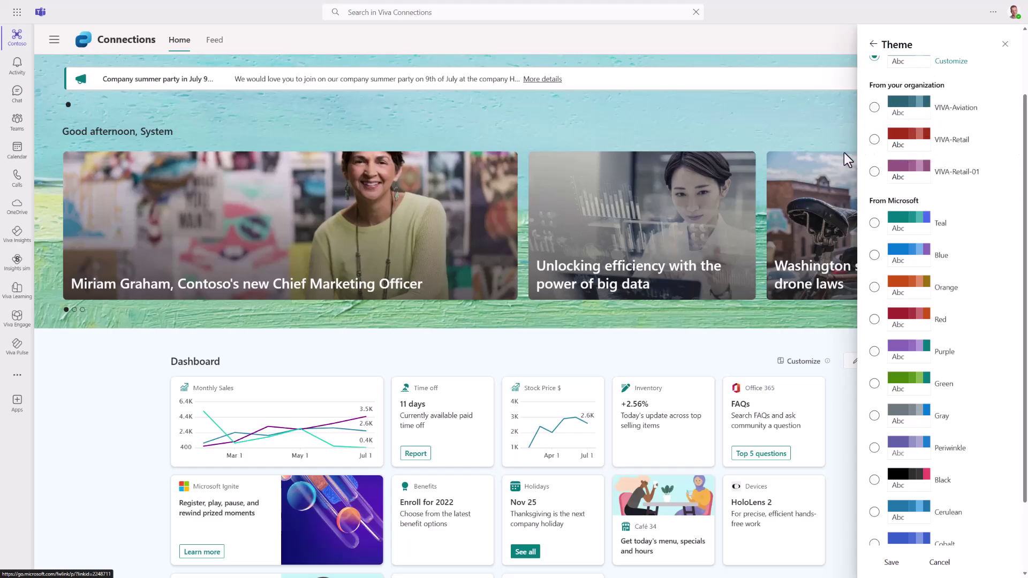
left_click(876, 108)
left_click(904, 225)
scroll(889, 241, "down", 2)
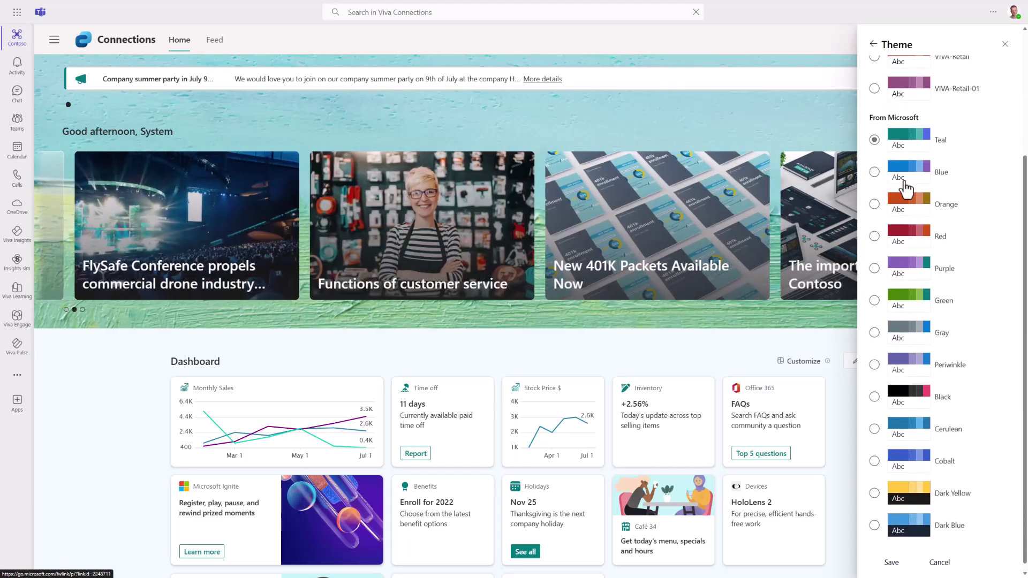
left_click(908, 440)
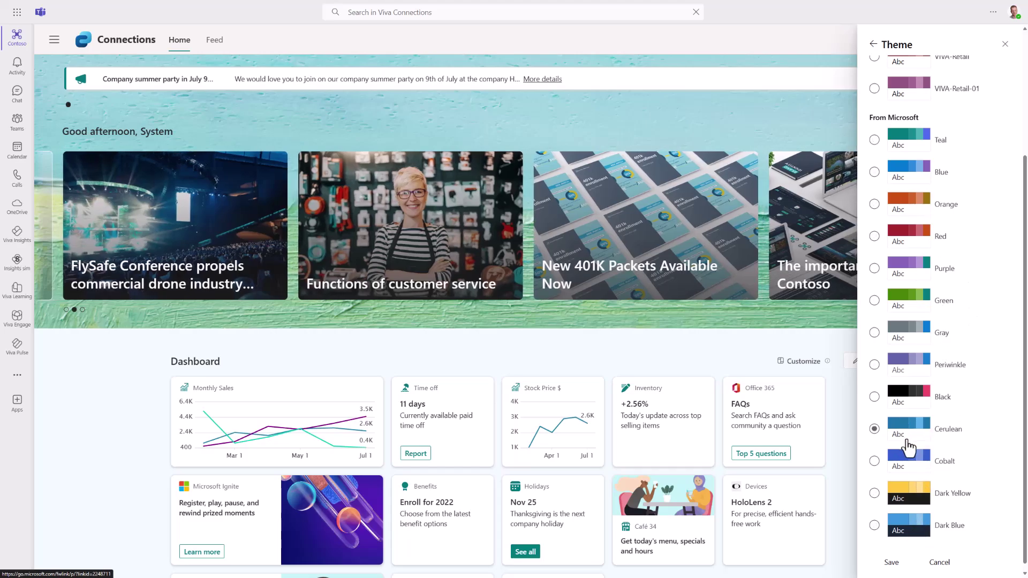
scroll(907, 442, "down", 1)
left_click(945, 263)
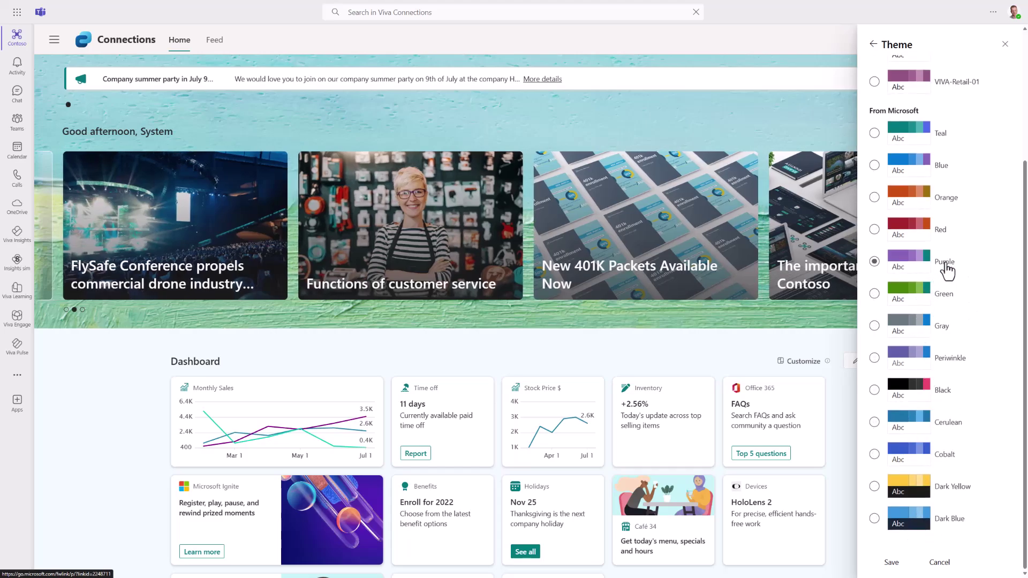
- Preview the Green, Gray, Periwinkle, Black, Cerulean and Red themes, then select Orange
left_click(910, 302)
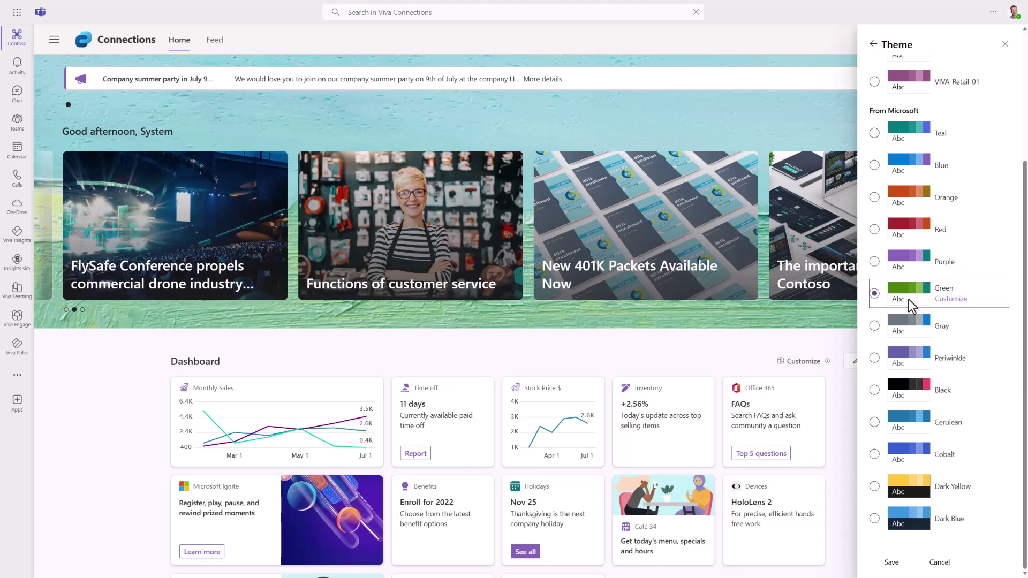
left_click(907, 336)
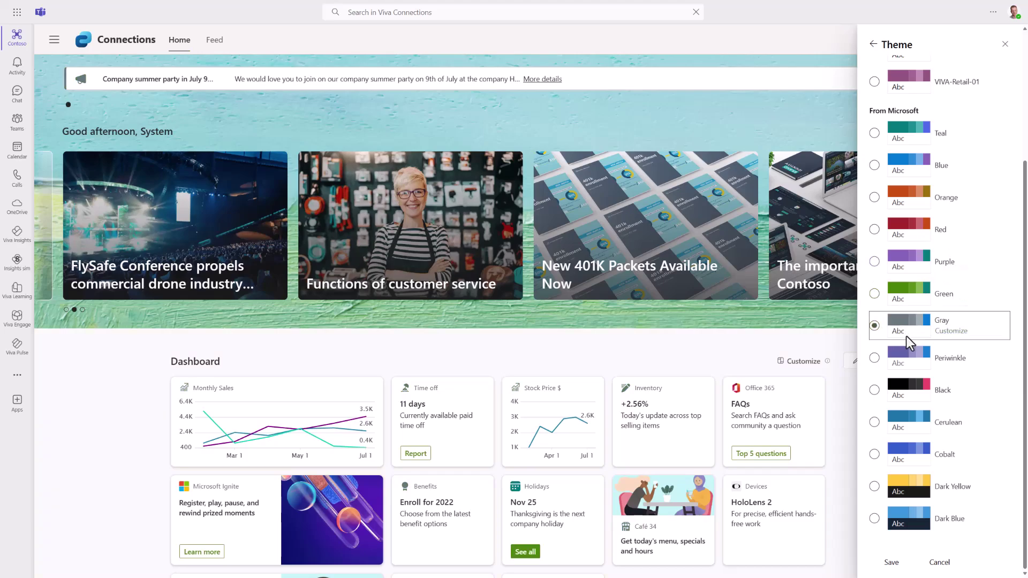
left_click(898, 358)
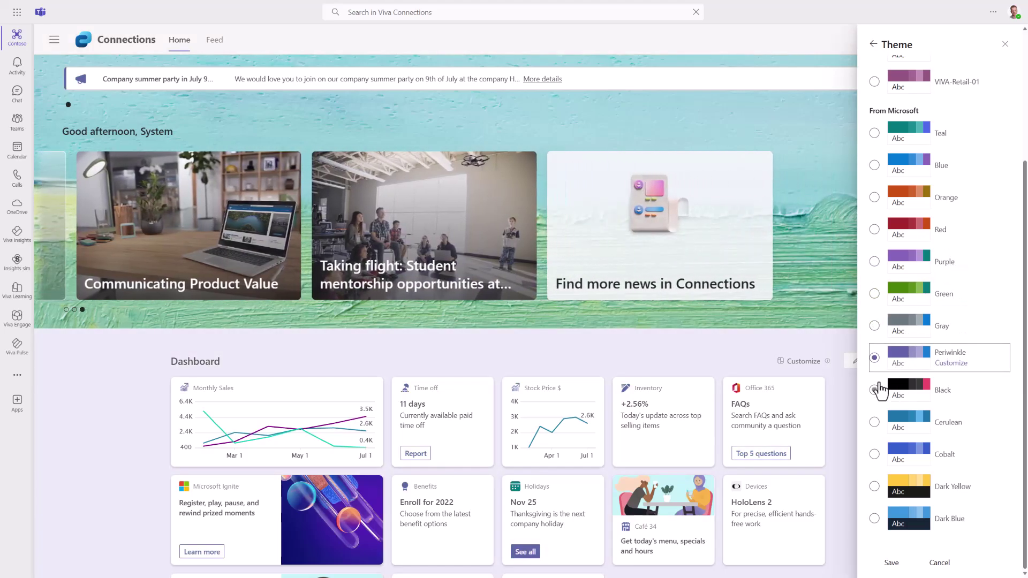
left_click(899, 397)
left_click(906, 426)
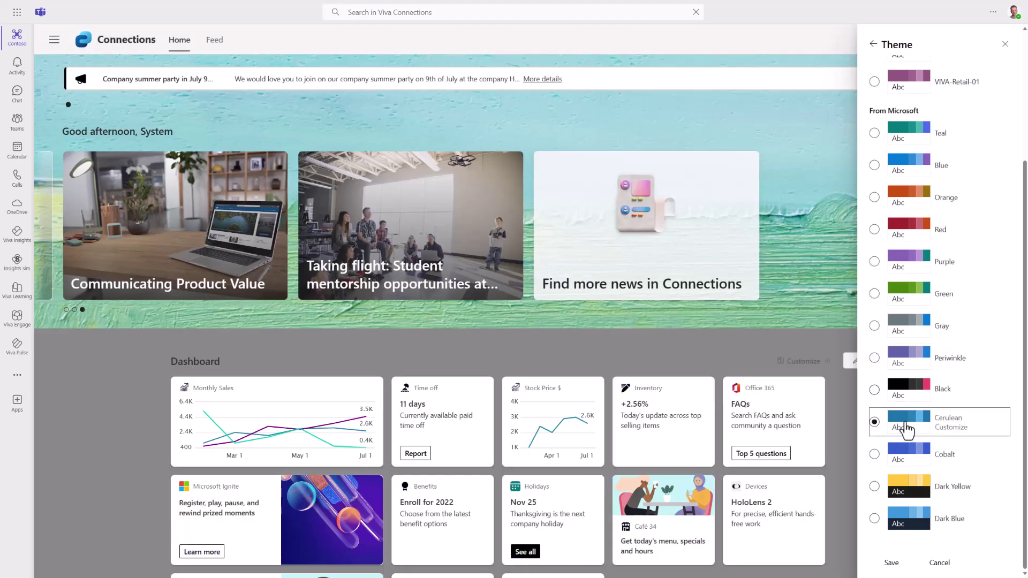
left_click(908, 239)
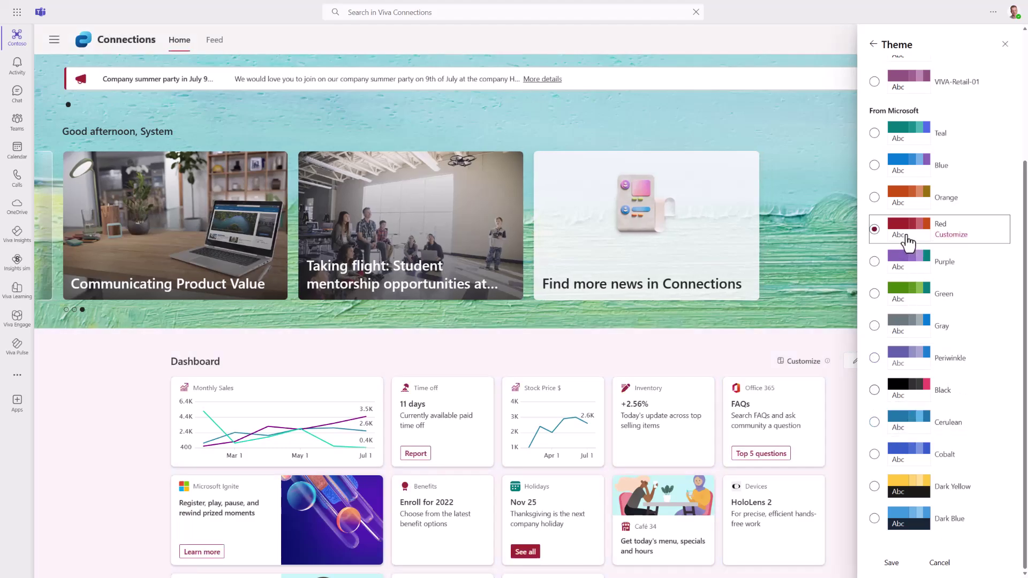
left_click(905, 206)
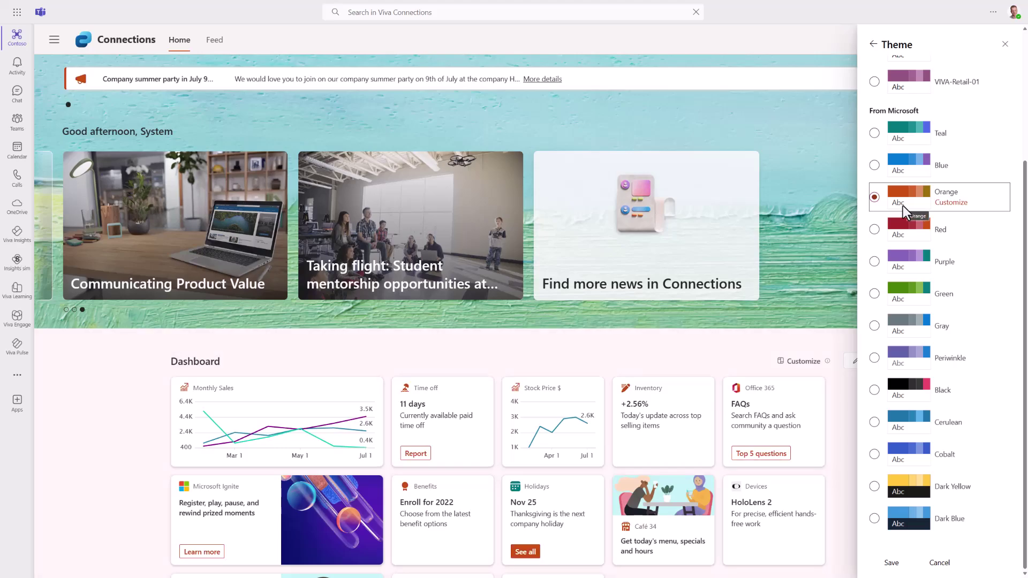
- Save the Orange theme and scroll to check the new orange accents
left_click(895, 565)
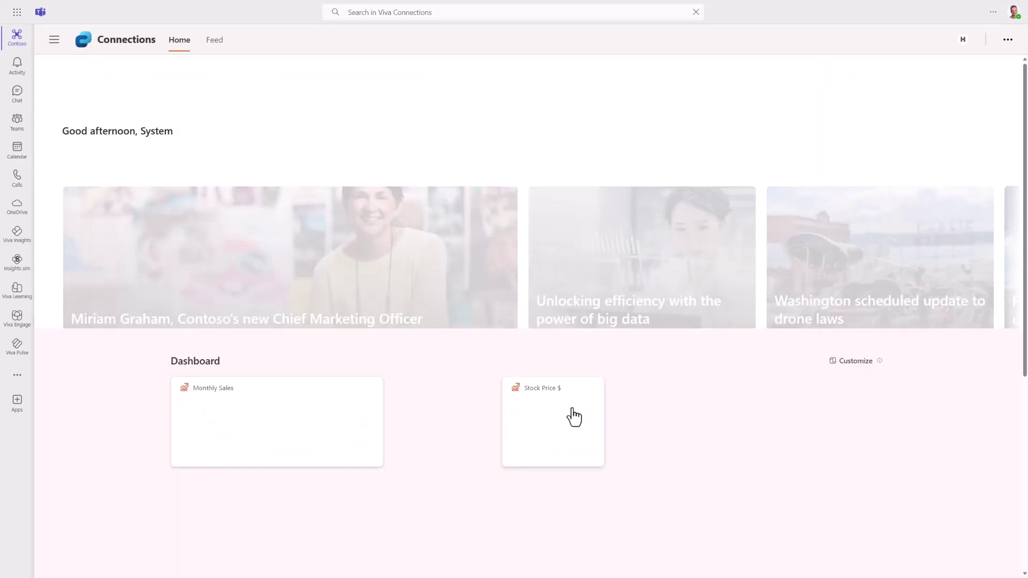
scroll(612, 383, "down", 4)
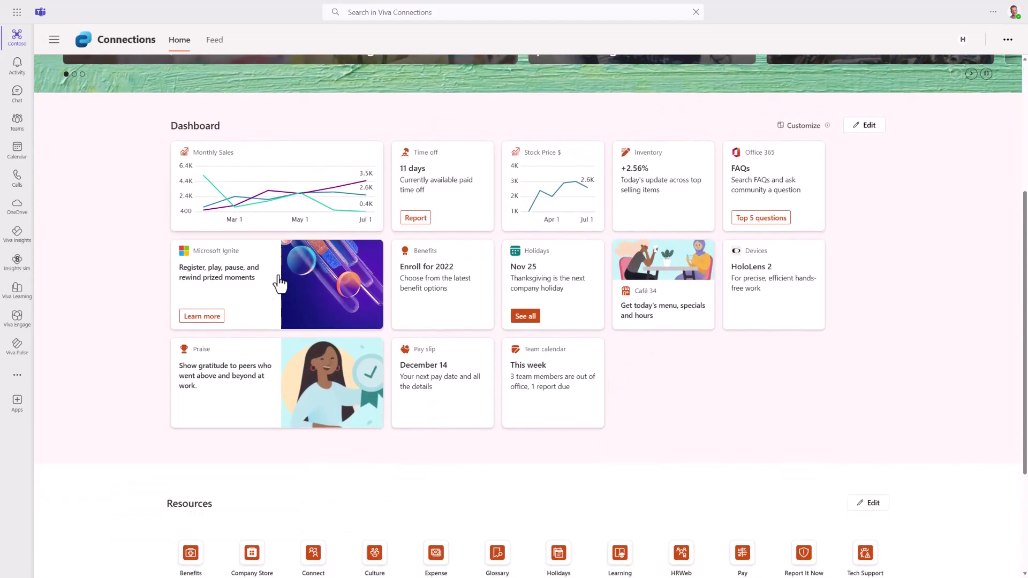
scroll(283, 369, "down", 1)
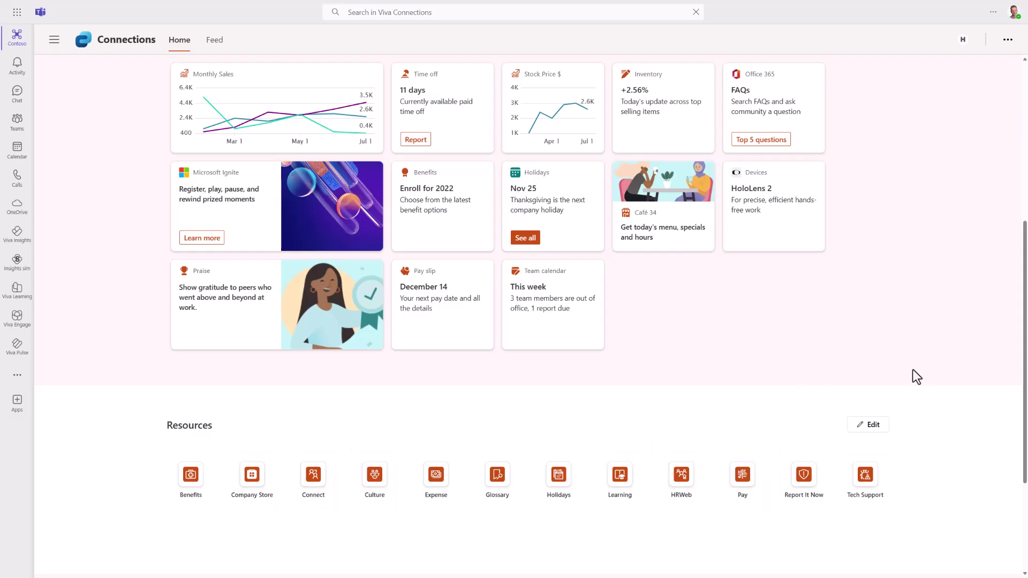
scroll(916, 377, "up", 5)
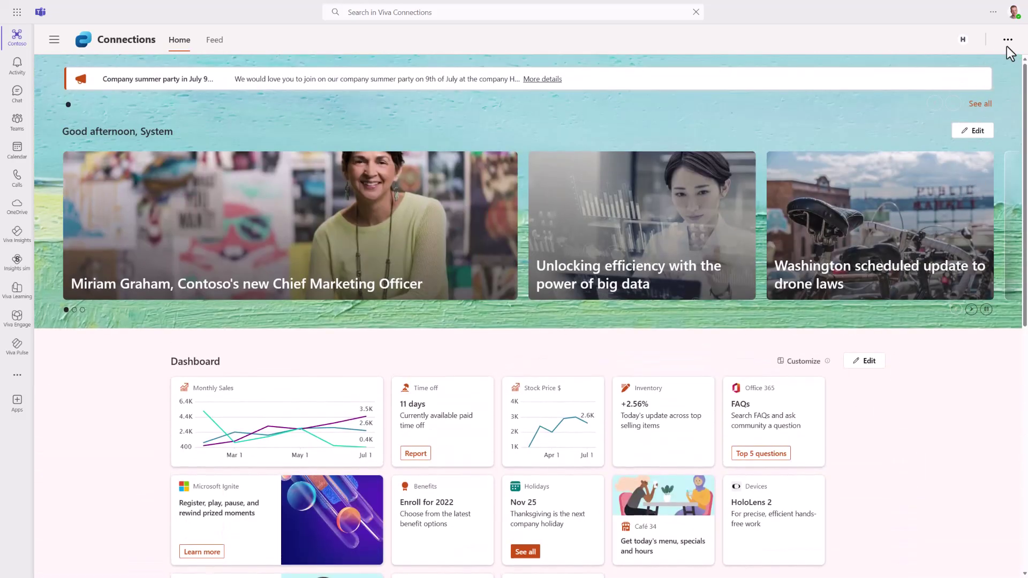
- Start editing the home page's header background image
left_click(1006, 46)
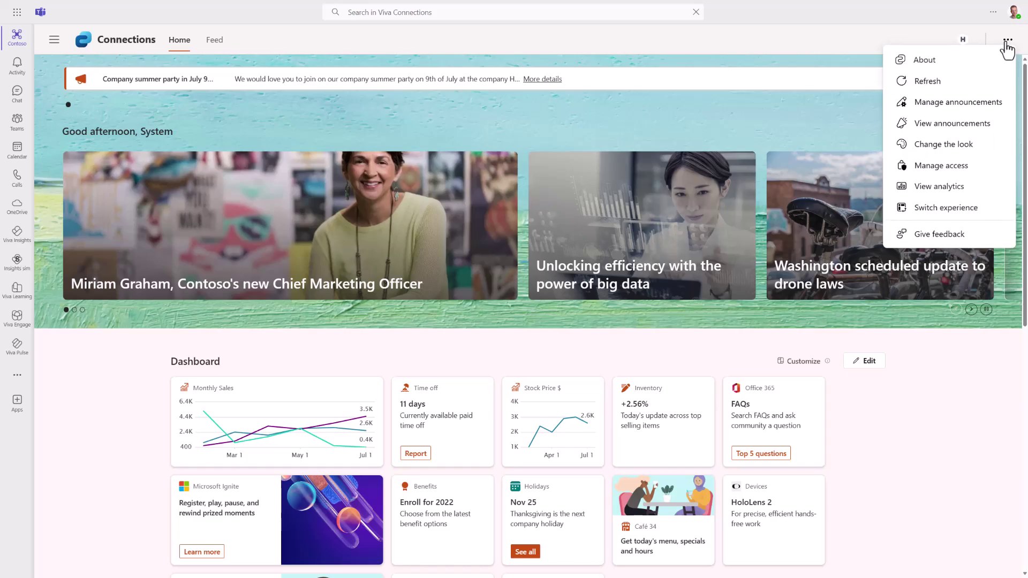
left_click(857, 119)
left_click(970, 131)
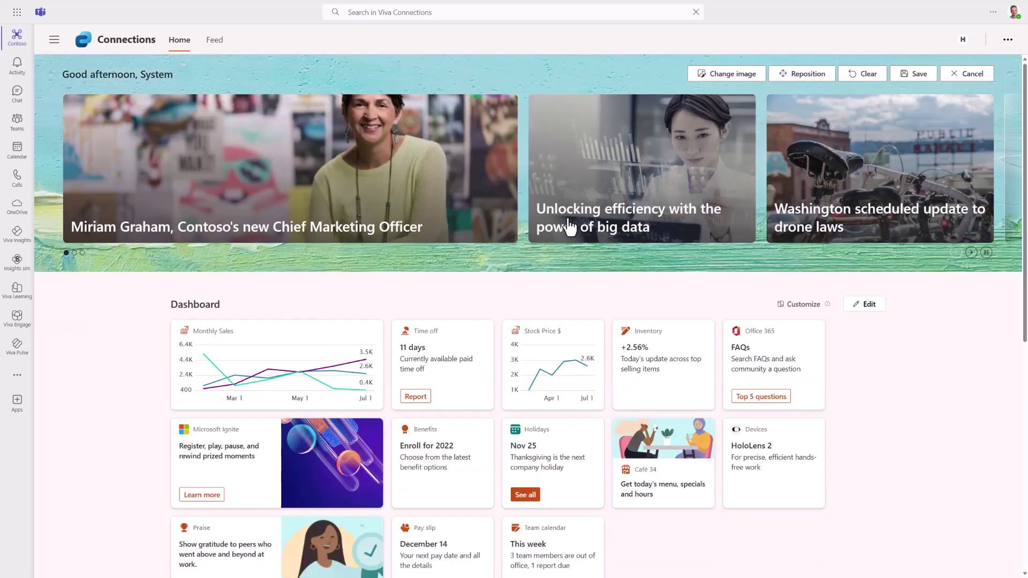
- Replace the header image with the toothbrush stock photo
left_click(718, 75)
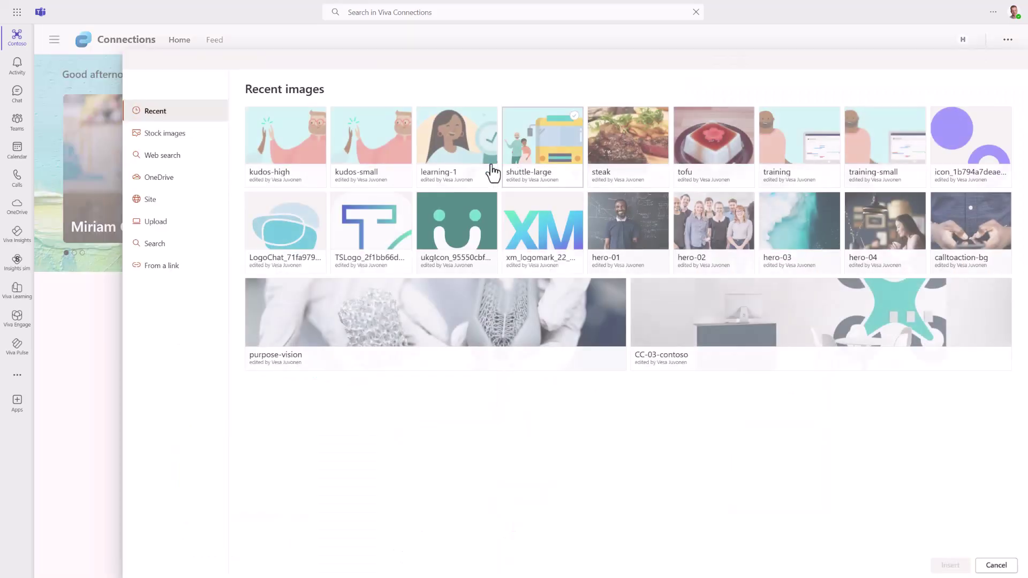
left_click(170, 134)
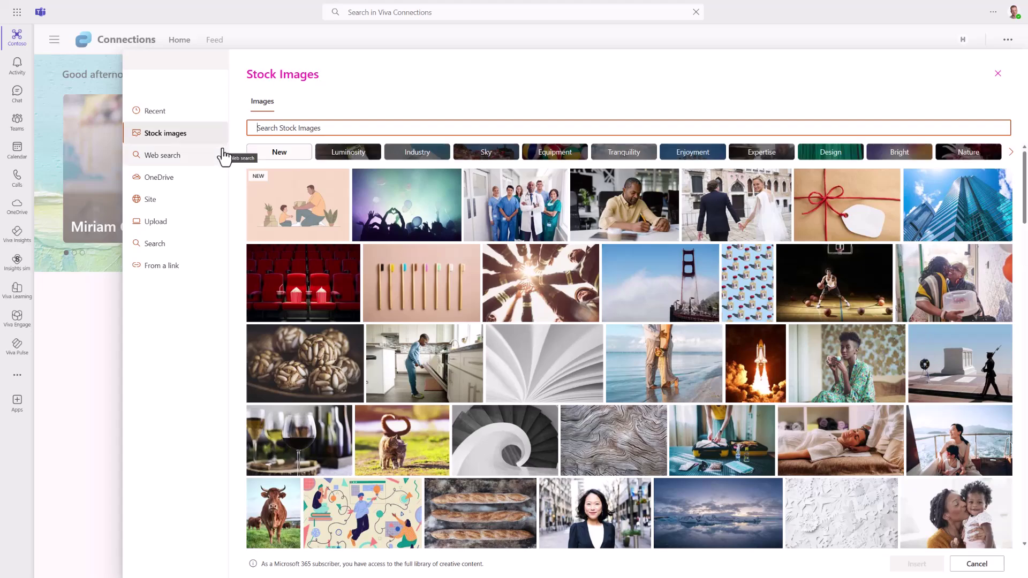
left_click(443, 304)
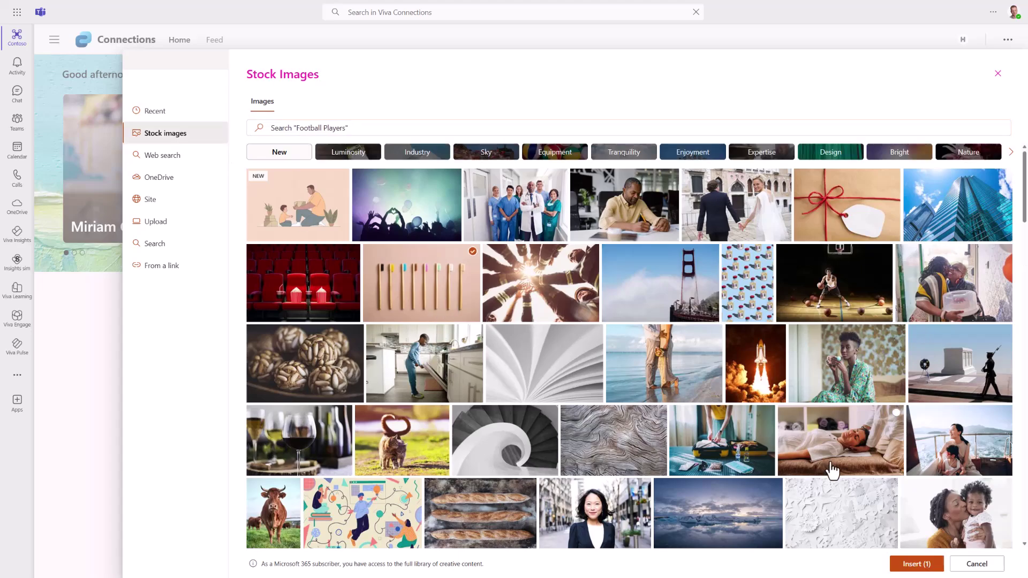
left_click(907, 565)
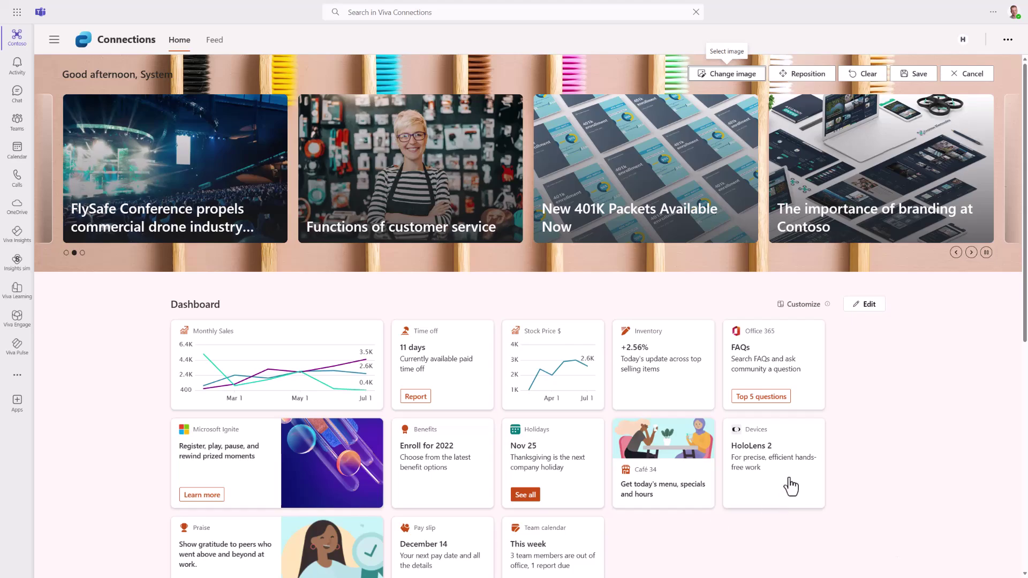
- Move the header image's focal point slightly higher and save the header
left_click(803, 73)
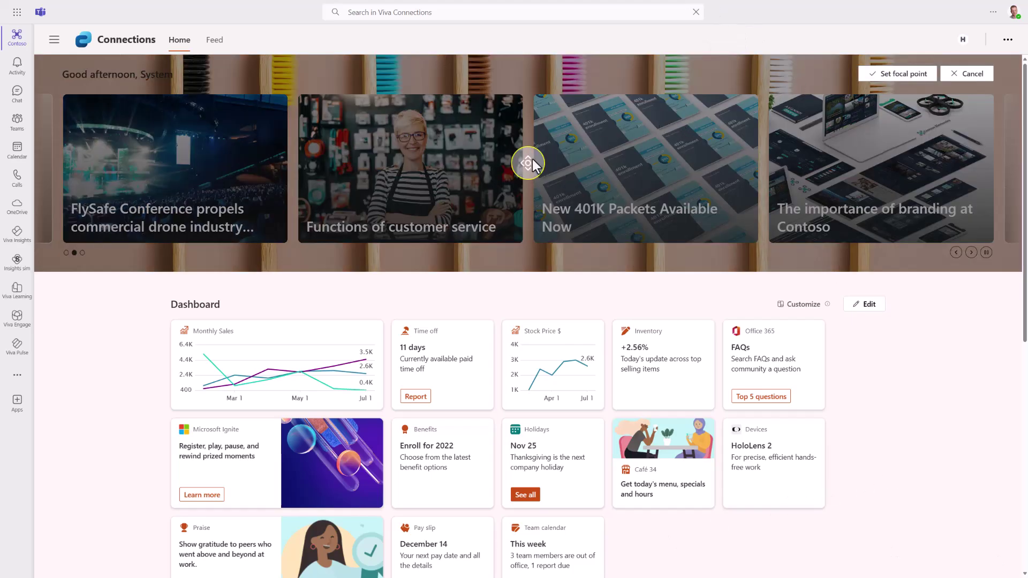
mouse_move(532, 159)
left_mouse_down()
mouse_move(539, 115)
mouse_move(532, 150)
left_mouse_up()
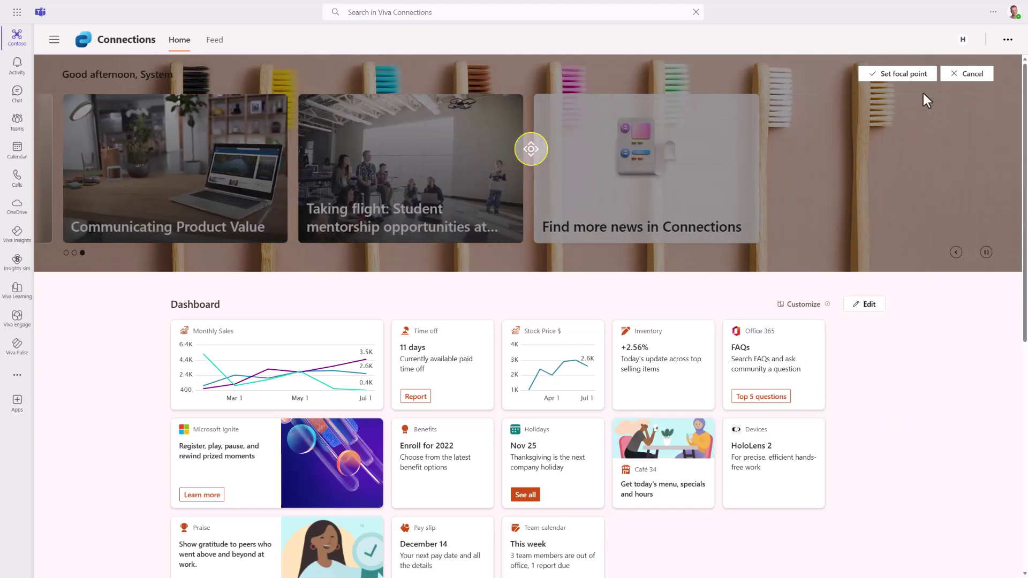
left_click(913, 78)
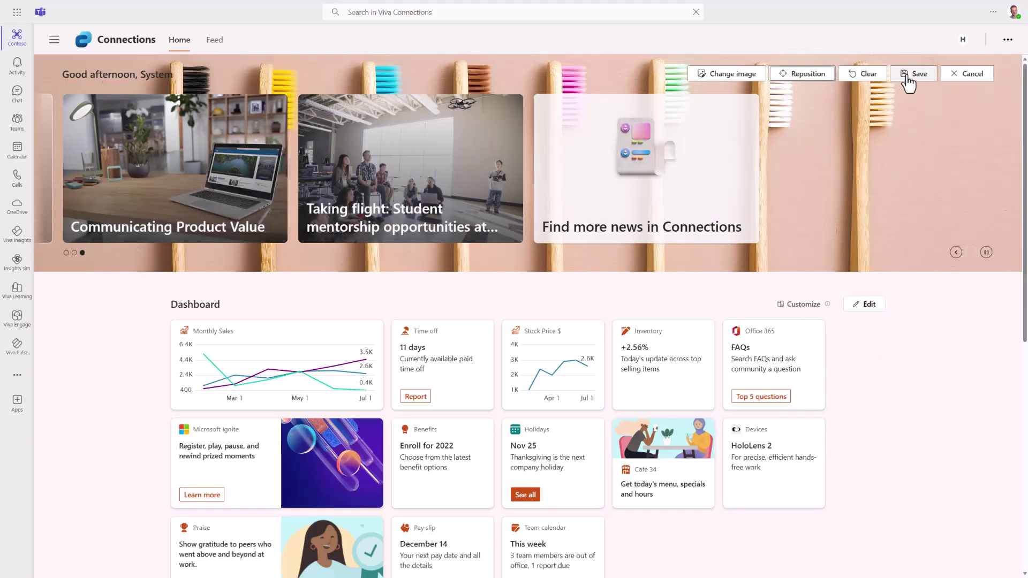
left_click(909, 79)
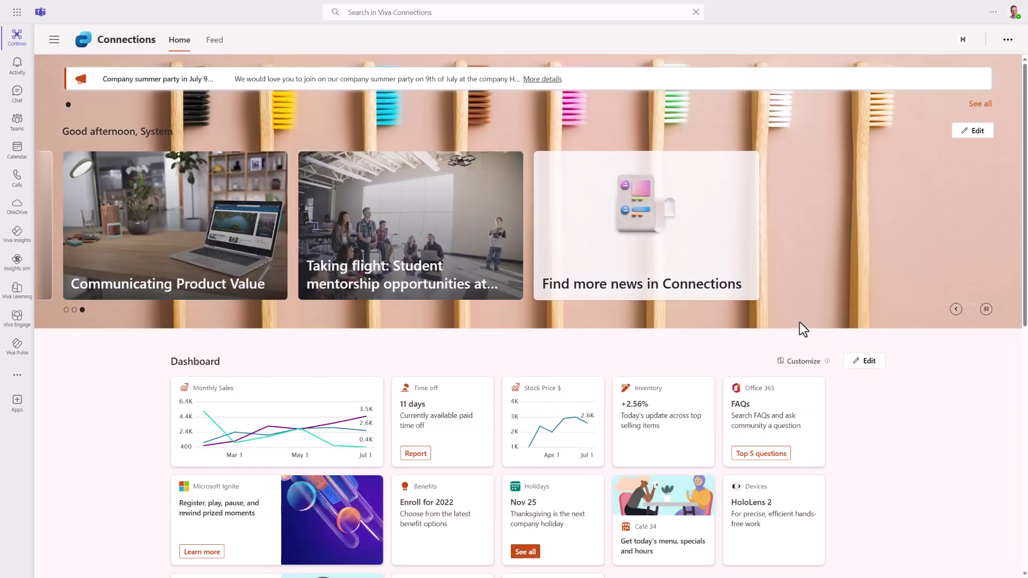
scroll(803, 328, "down", 4)
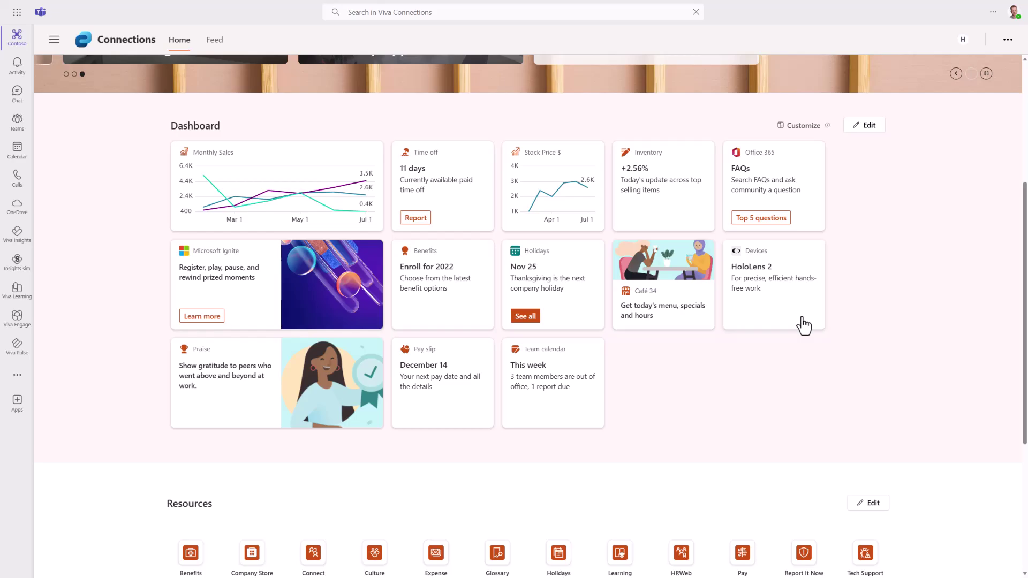
scroll(814, 316, "up", 4)
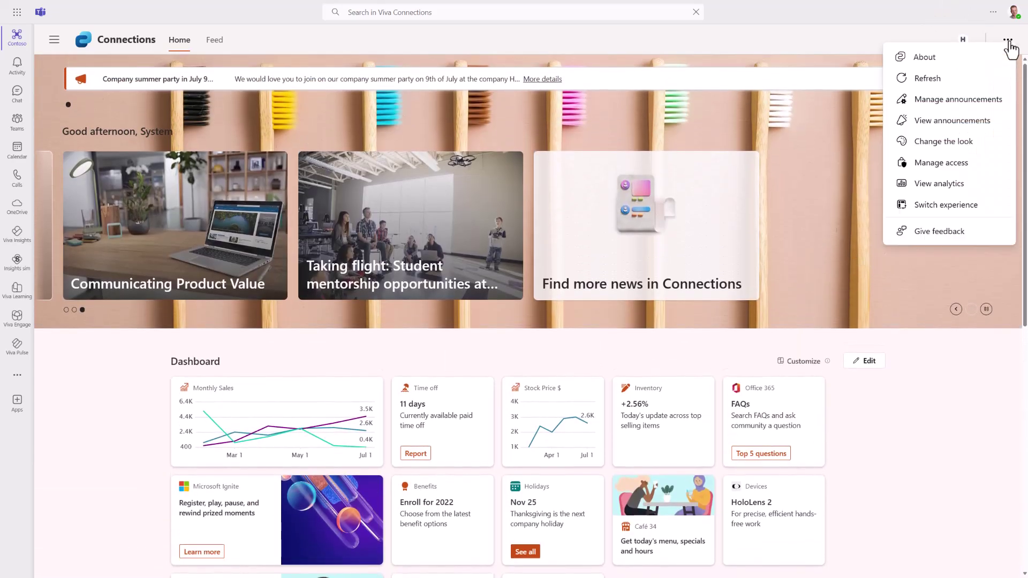
left_click(966, 150)
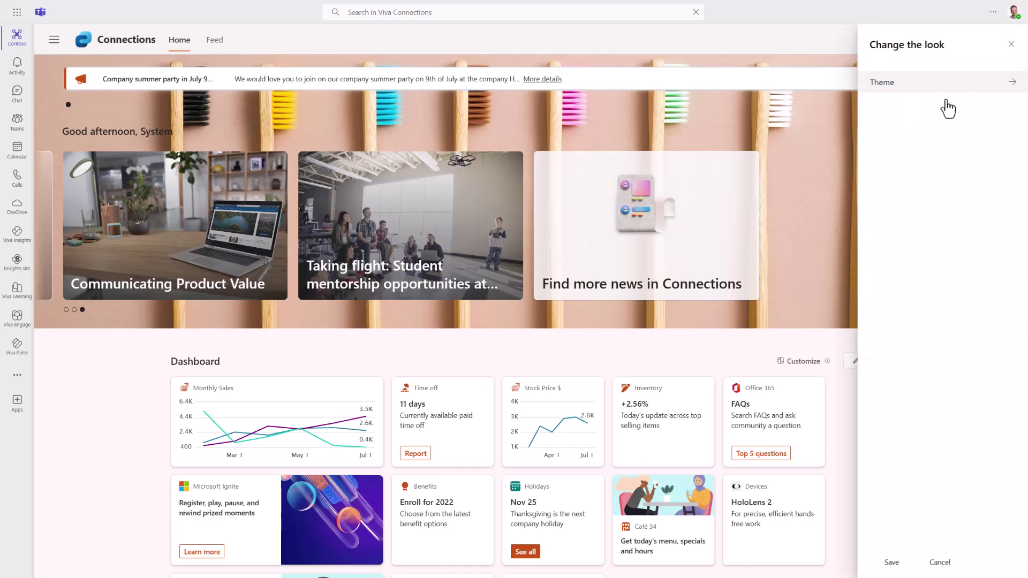
left_click(942, 85)
scroll(947, 394, "down", 5)
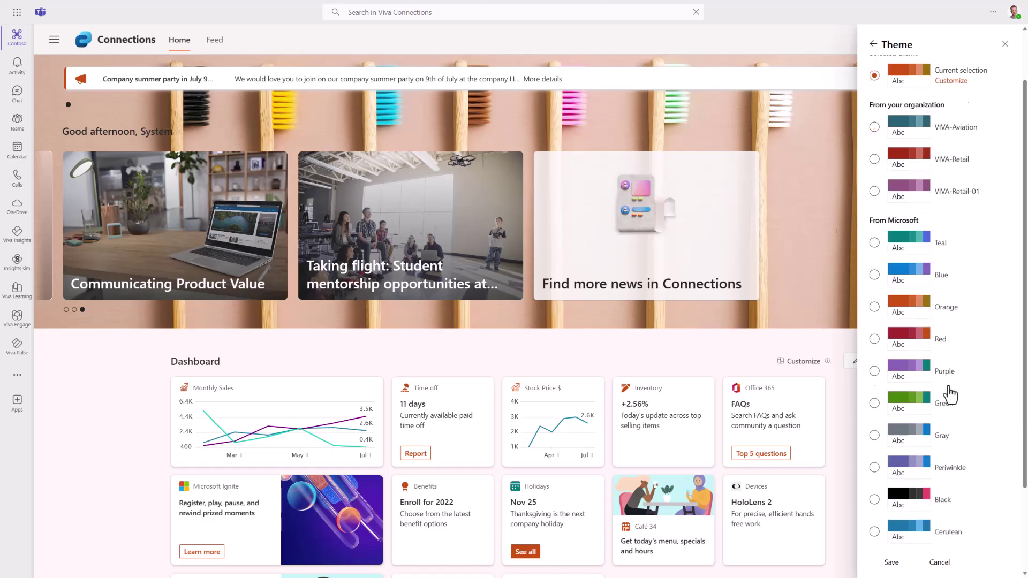
left_click(918, 387)
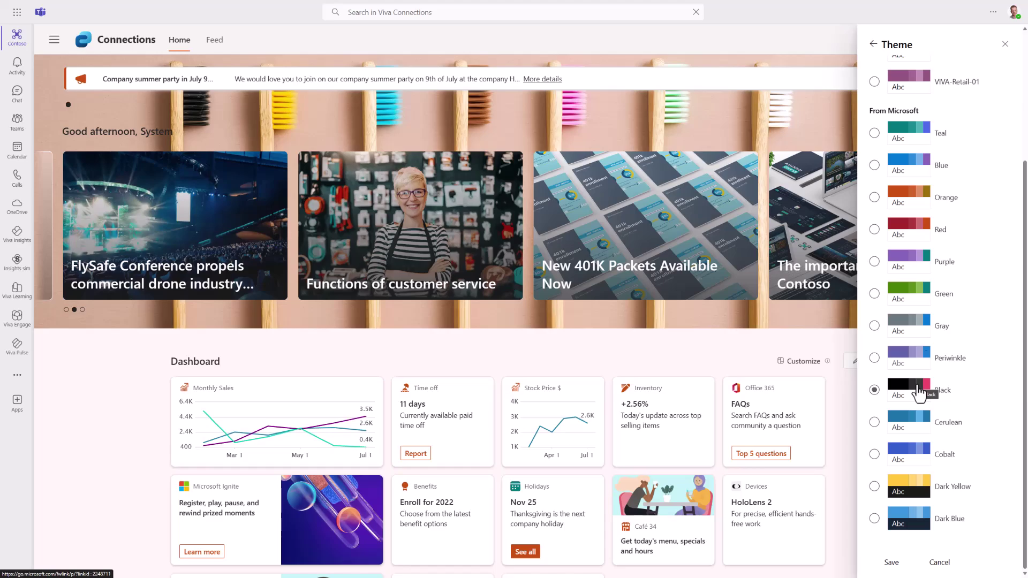
scroll(937, 166, "up", 5)
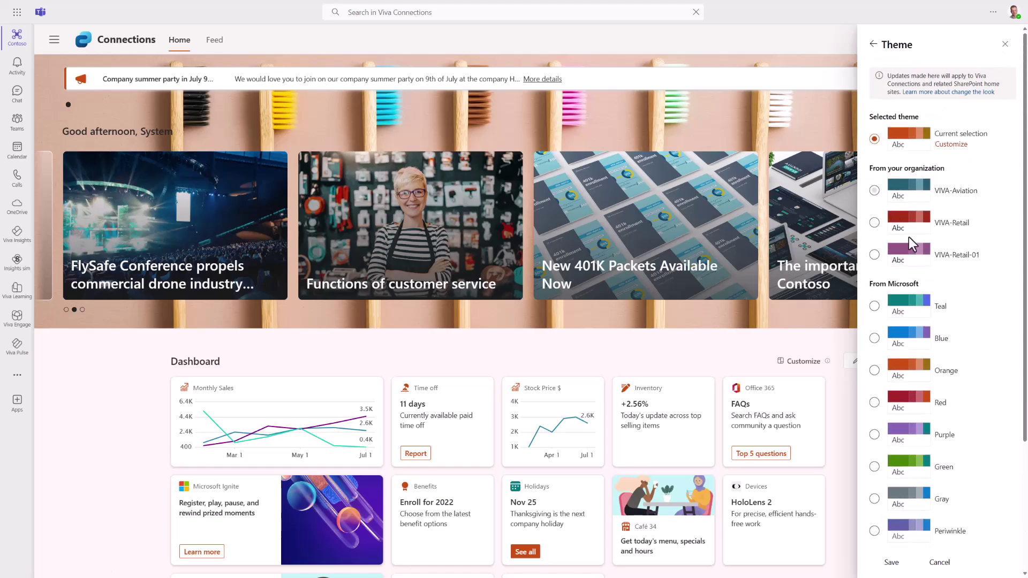
left_click(913, 249)
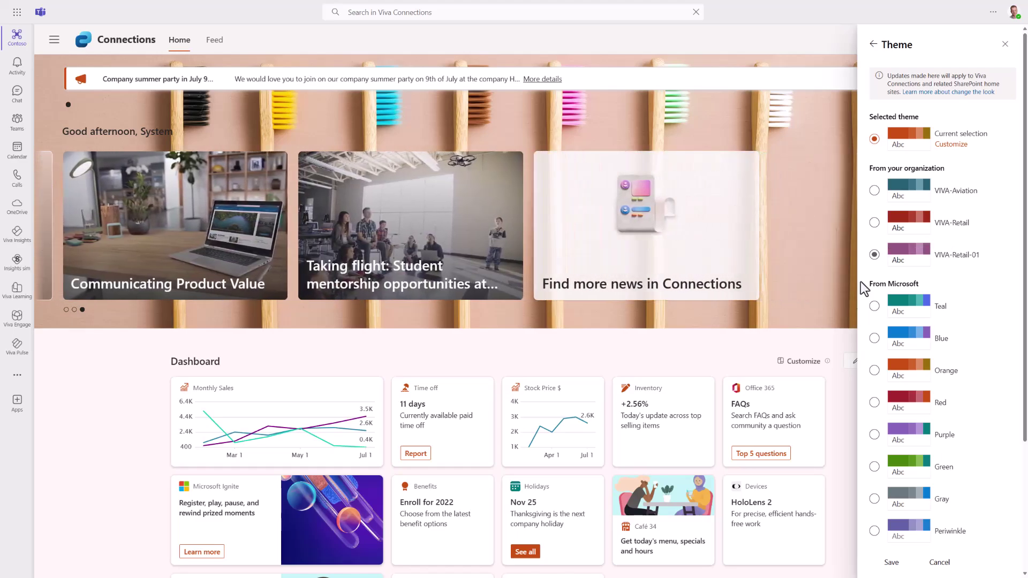
- In Fluent UI Theme Designer, change the Primary color hex value to #059808
left_click(257, 96)
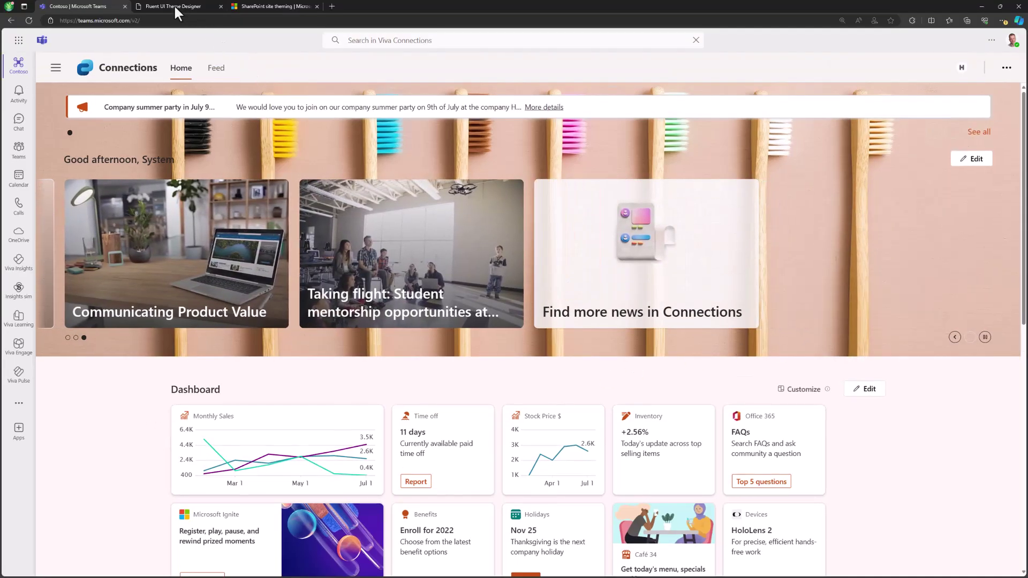
left_click(174, 6)
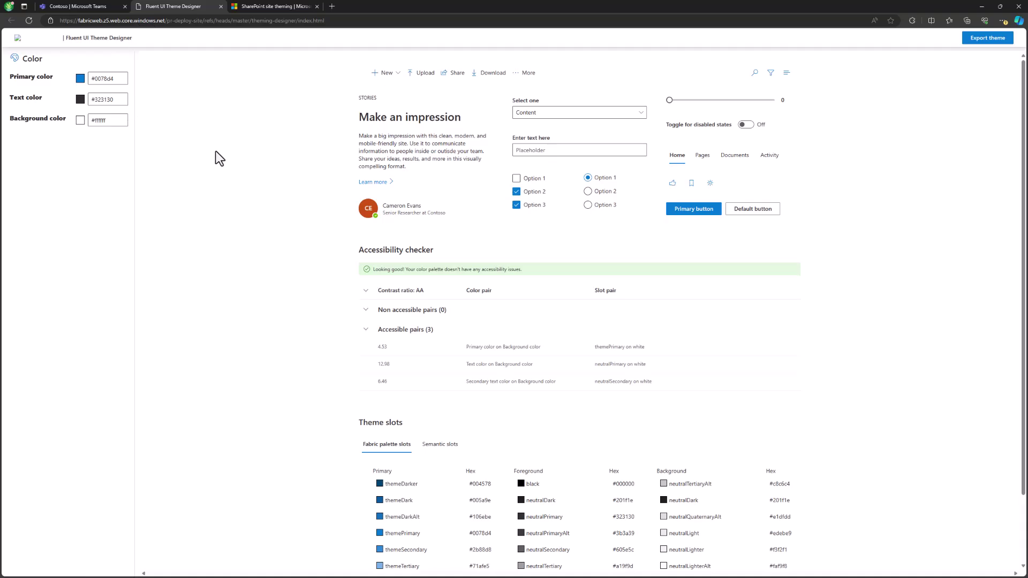
left_click(120, 79)
type("0101")
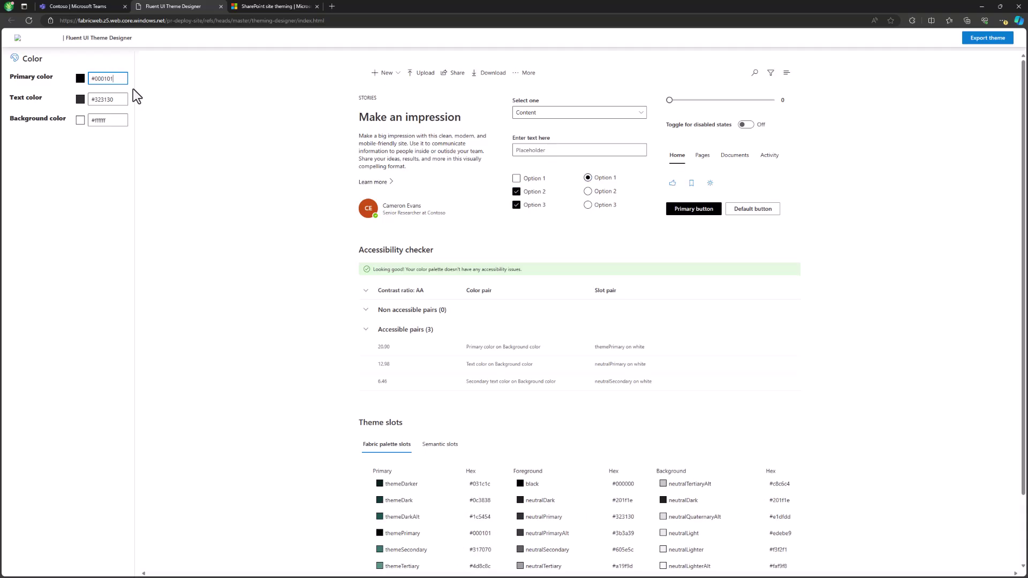
key("BackSpace")
type("8")
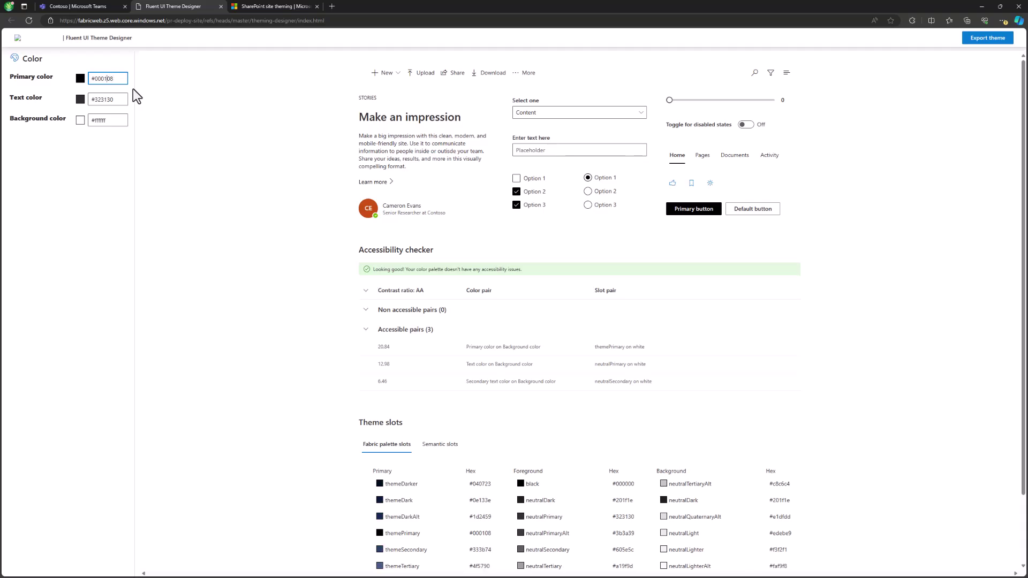
key("BackSpace")
type("8")
key("BackSpace")
type("5")
key("BackSpace")
type("58")
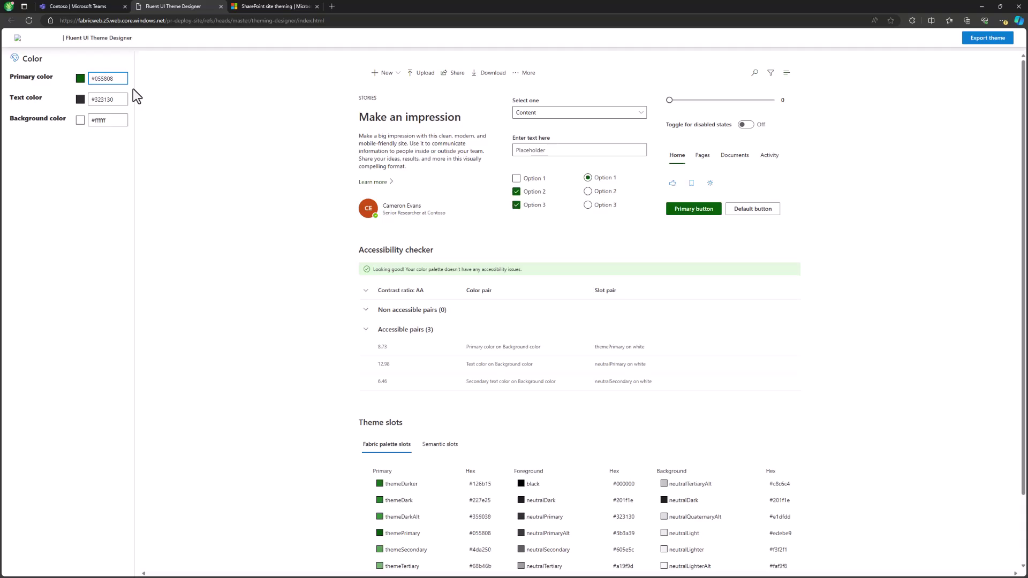
key("BackSpace")
type("F")
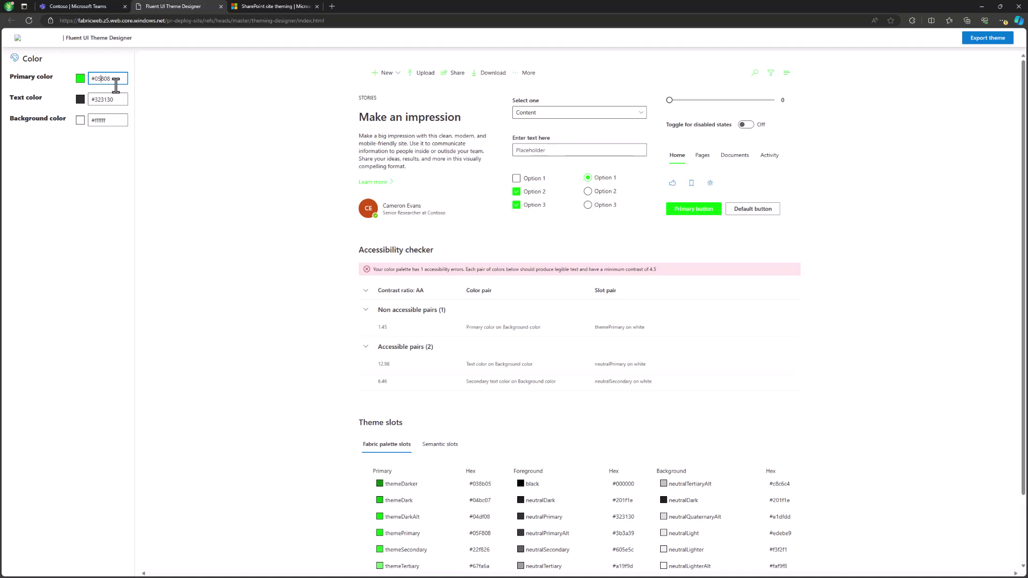
type("9")
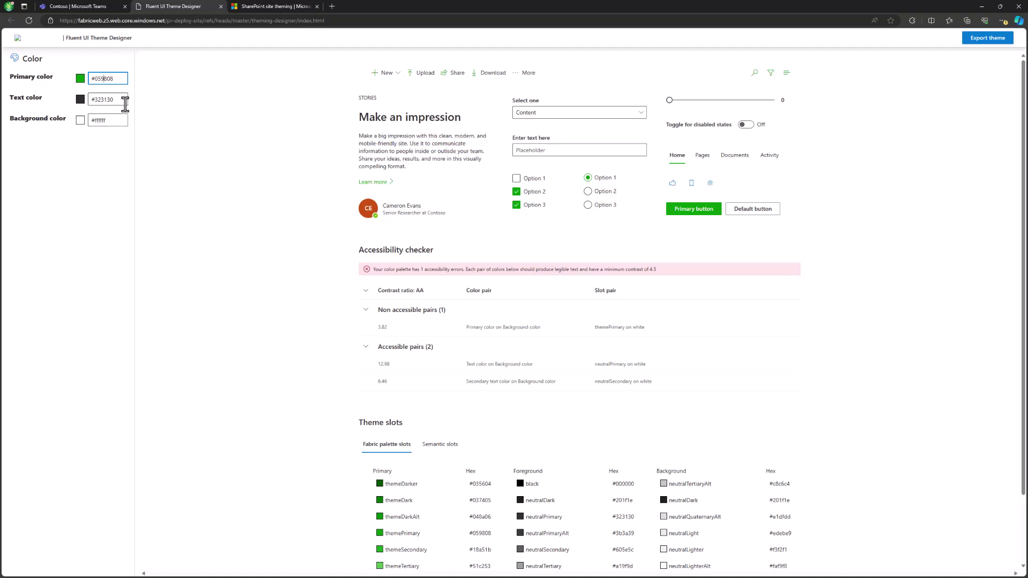
- Open Export theme and show the green palette as PowerShell code
left_click(977, 40)
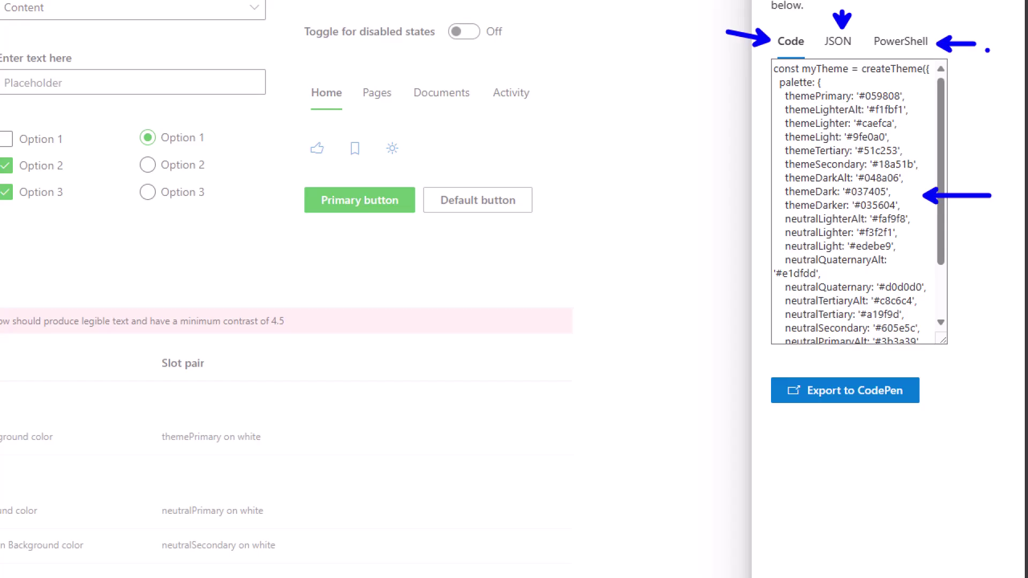
left_click(901, 51)
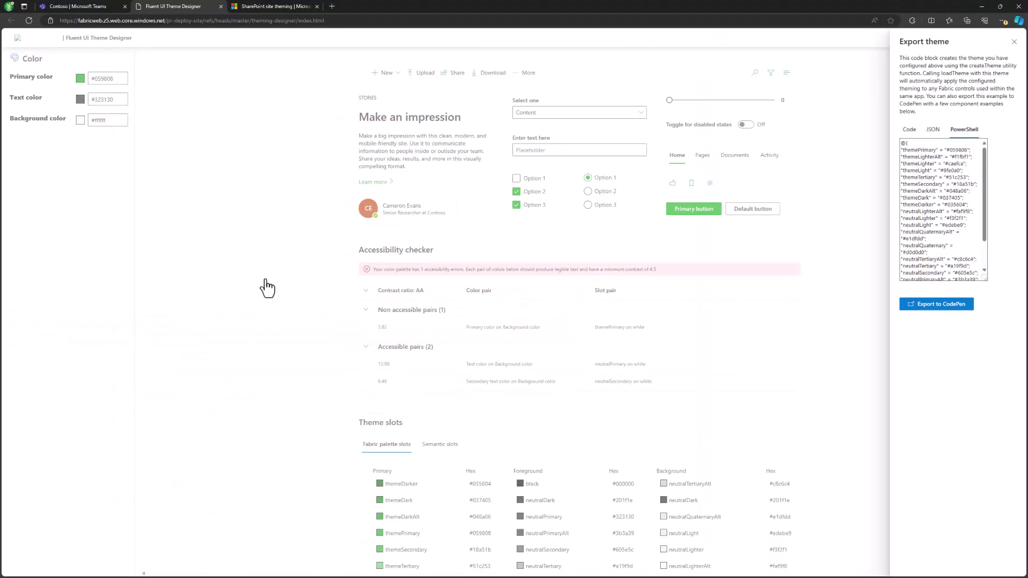
- Skim the SharePoint site theming overview, then open its PowerShell cmdlets article
left_click(284, 6)
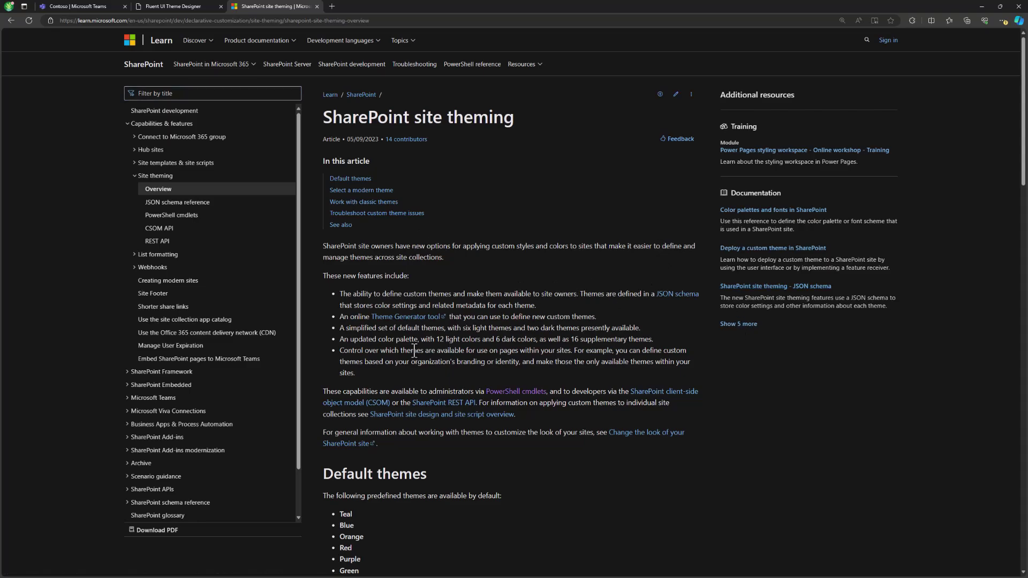
scroll(428, 318, "down", 5)
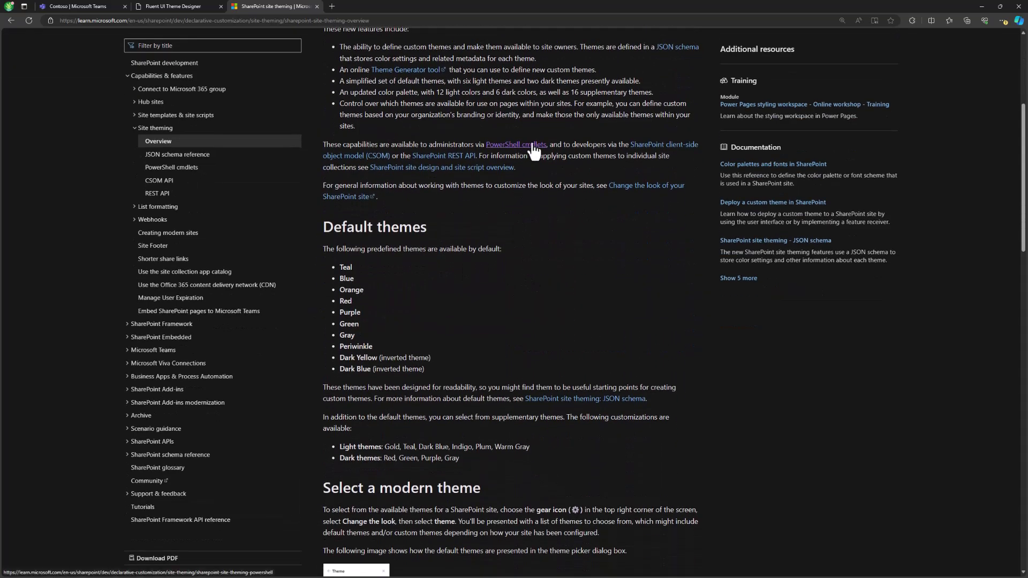
scroll(552, 185, "down", 1)
scroll(557, 156, "down", 3)
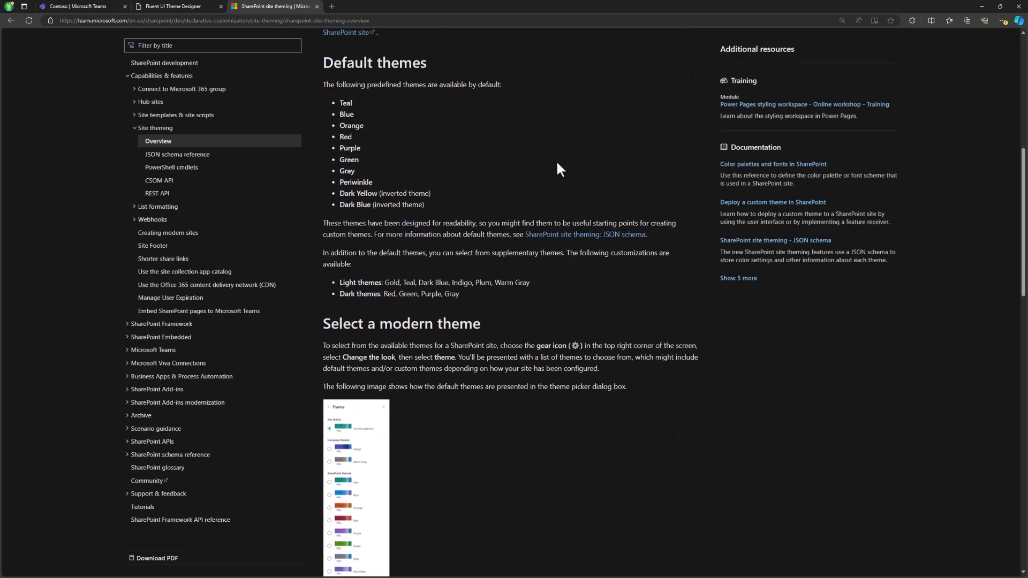
scroll(556, 226, "down", 3)
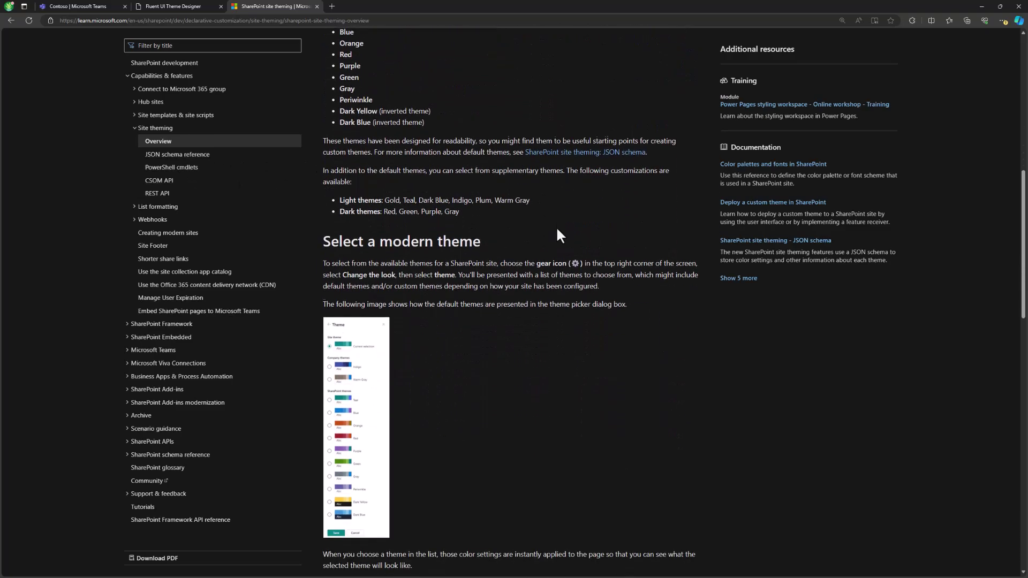
scroll(596, 327, "down", 7)
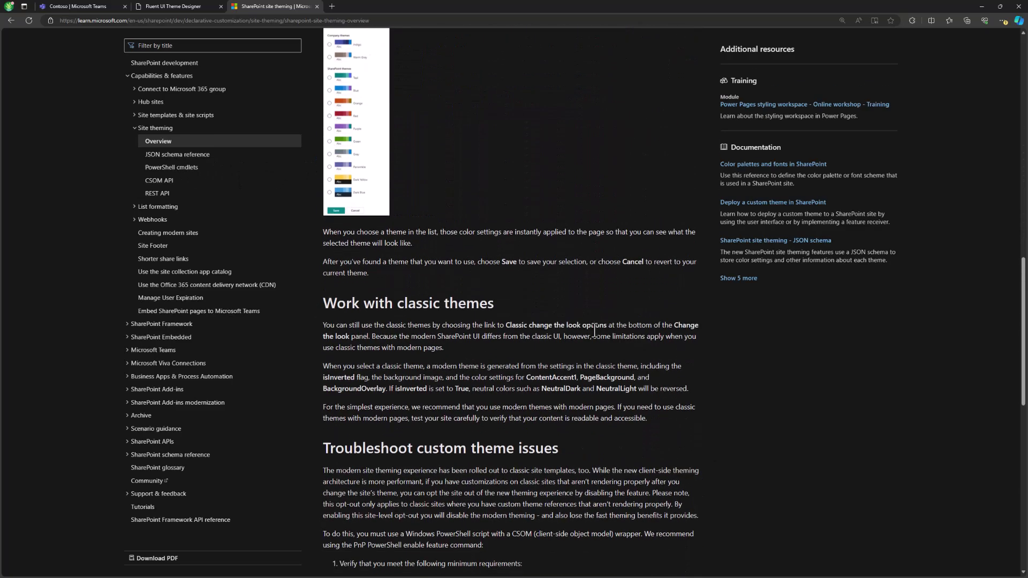
scroll(482, 257, "up", 4)
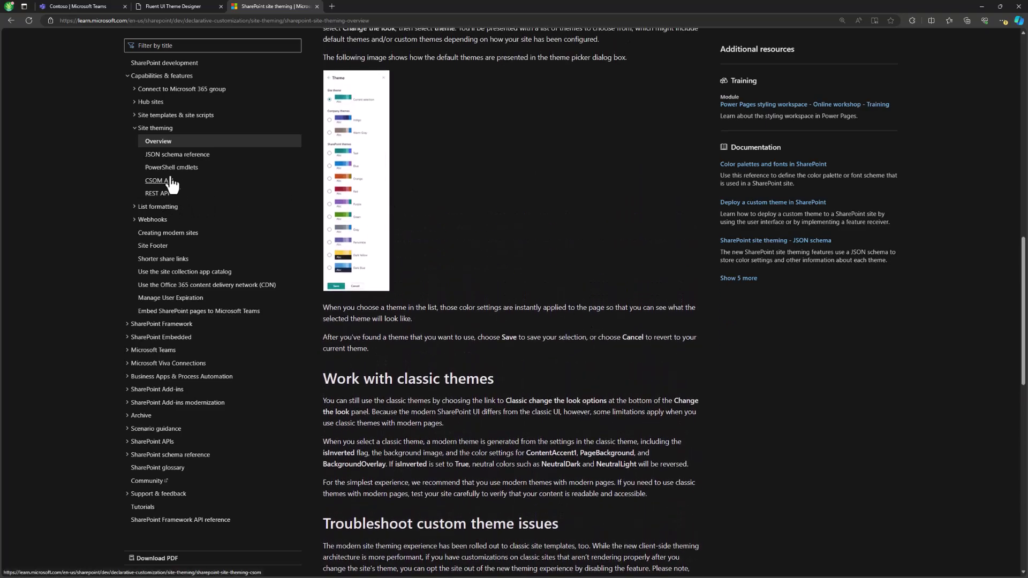
left_click(184, 167)
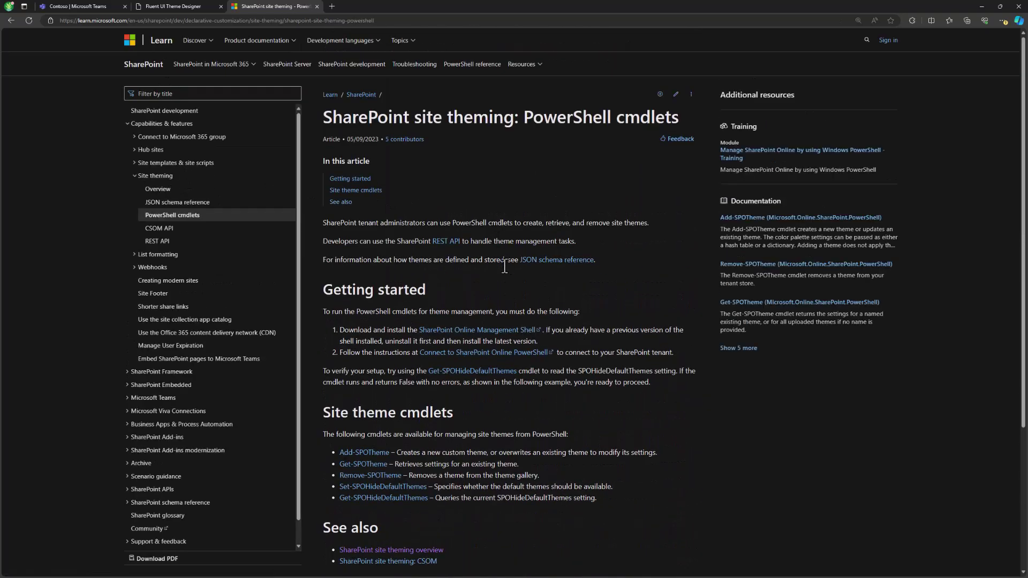
- Highlight the Get-SPOTheme, Remove-SPOTheme and Set-SPOHideDefaultThemes cmdlets, then return to Teams
scroll(506, 262, "down", 3)
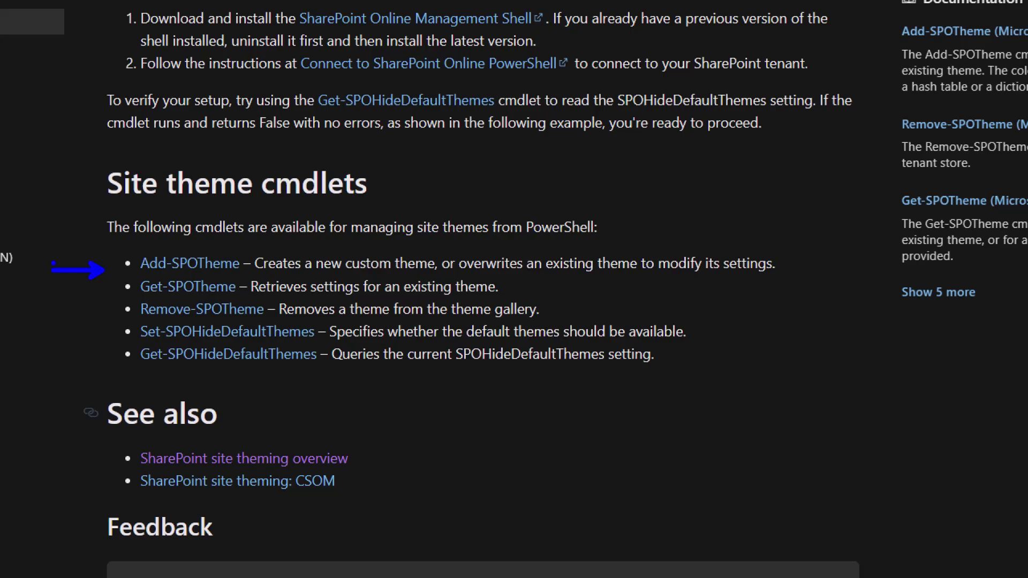
left_click_drag(110, 284, 51, 284)
left_click_drag(110, 311, 44, 312)
mouse_move(115, 340)
left_mouse_down()
mouse_move(53, 342)
mouse_move(116, 340)
left_mouse_up()
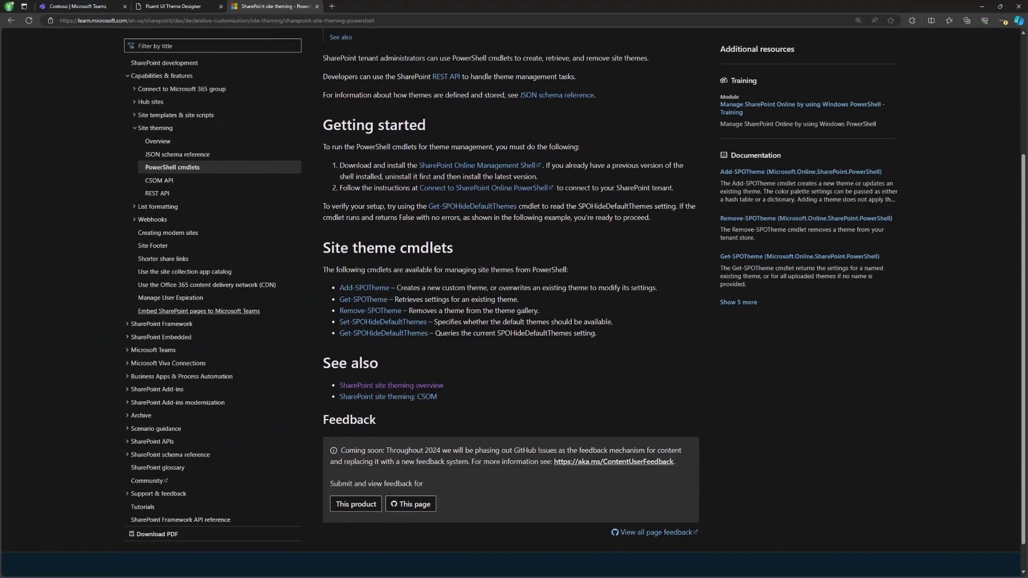
left_click(83, 7)
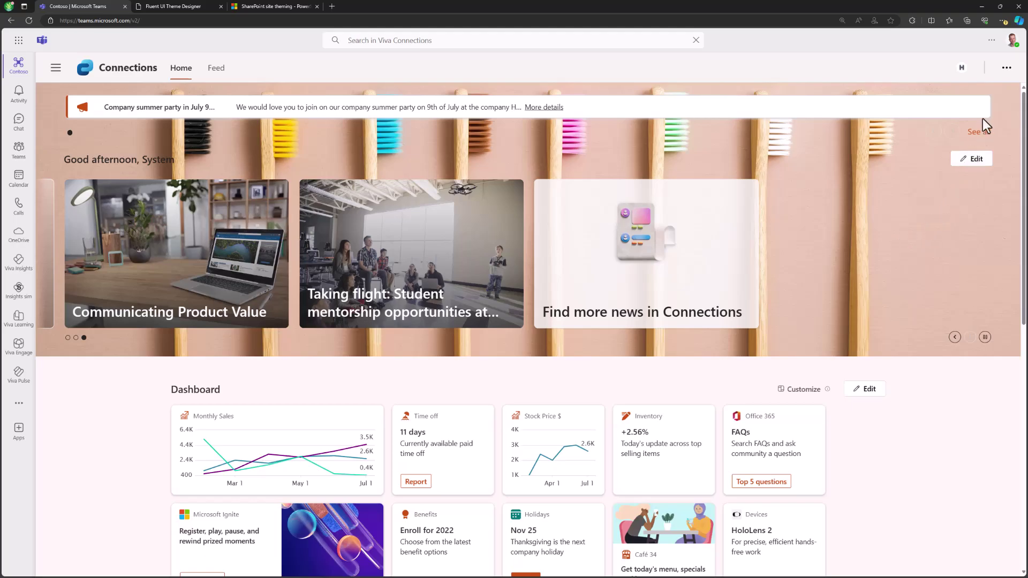
- Select and save the VIVA-Retail-01 theme, then scroll to check the purple accents
left_click(1007, 68)
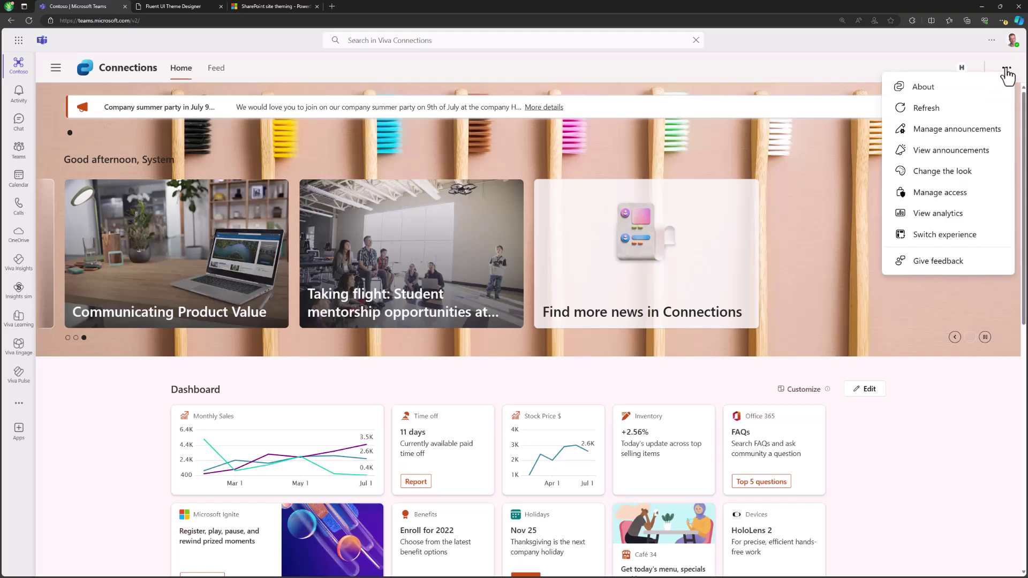
left_click(961, 174)
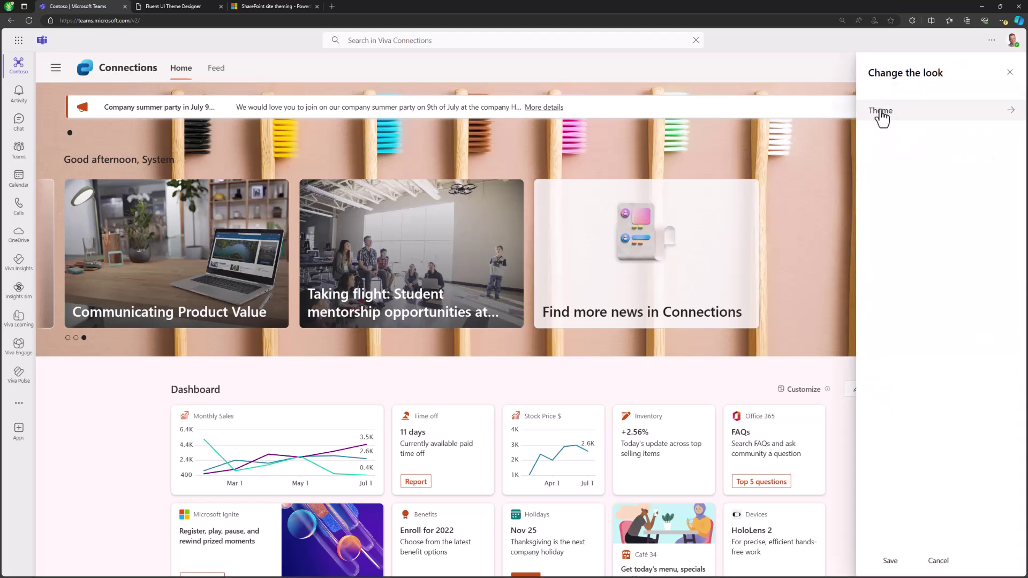
left_click(880, 112)
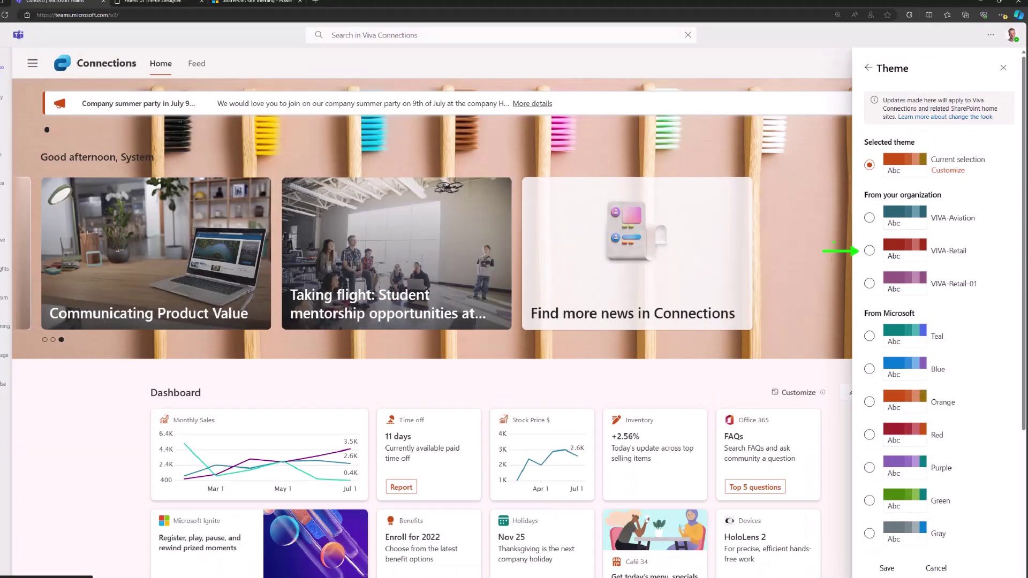
left_click(854, 305)
left_click(874, 284)
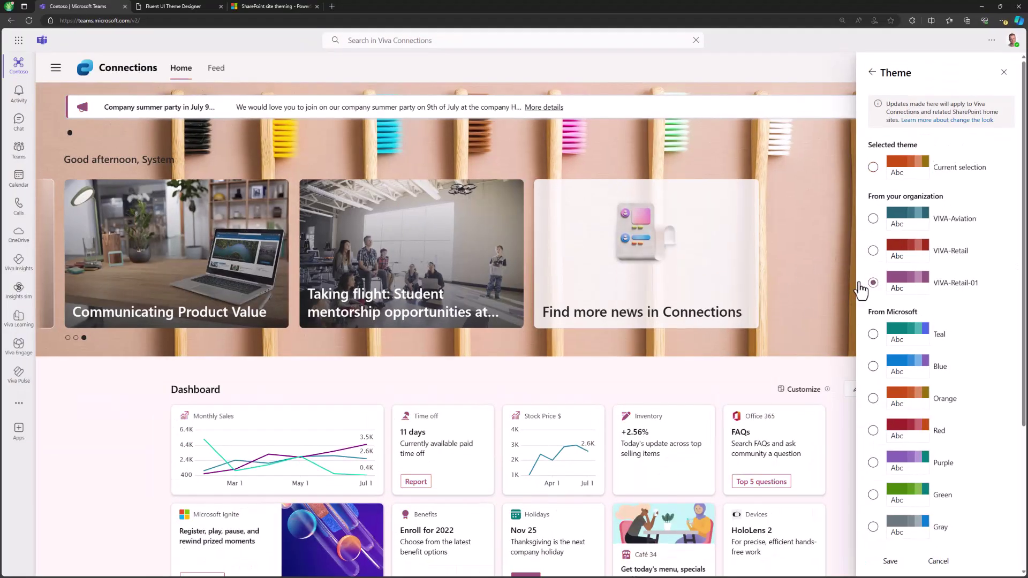
left_click(890, 562)
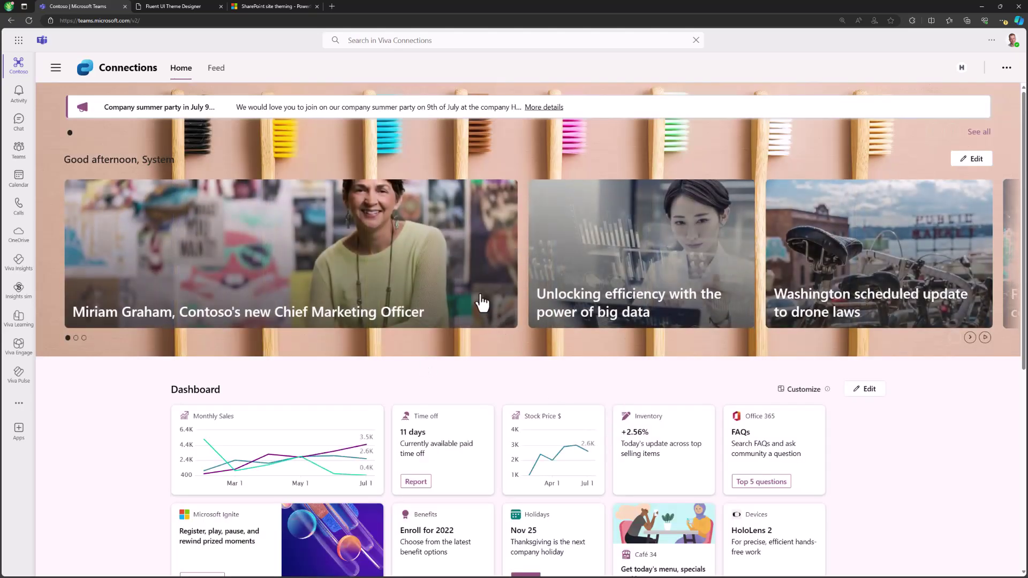
scroll(480, 304, "down", 3)
scroll(478, 305, "down", 4)
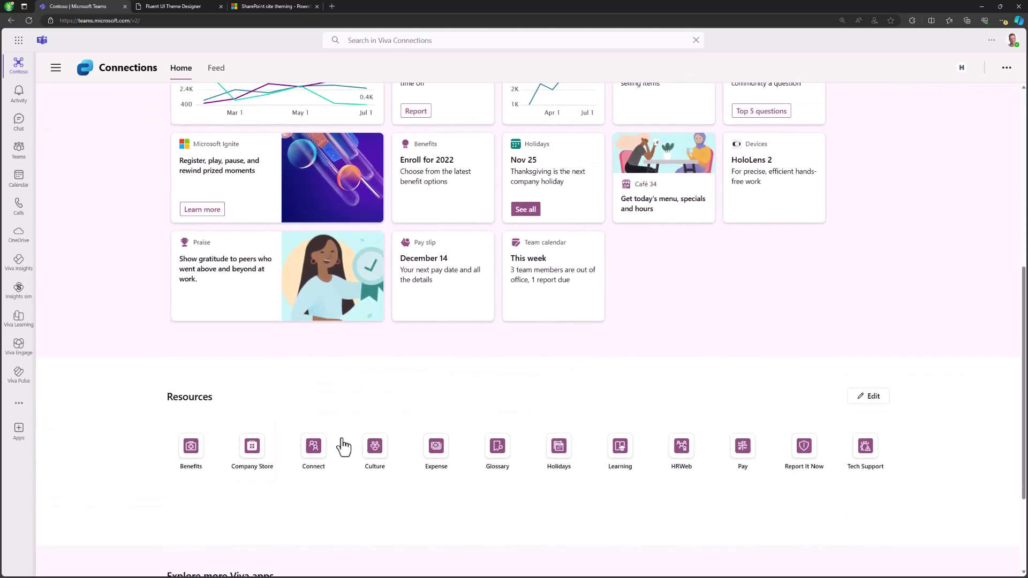
scroll(567, 332, "up", 6)
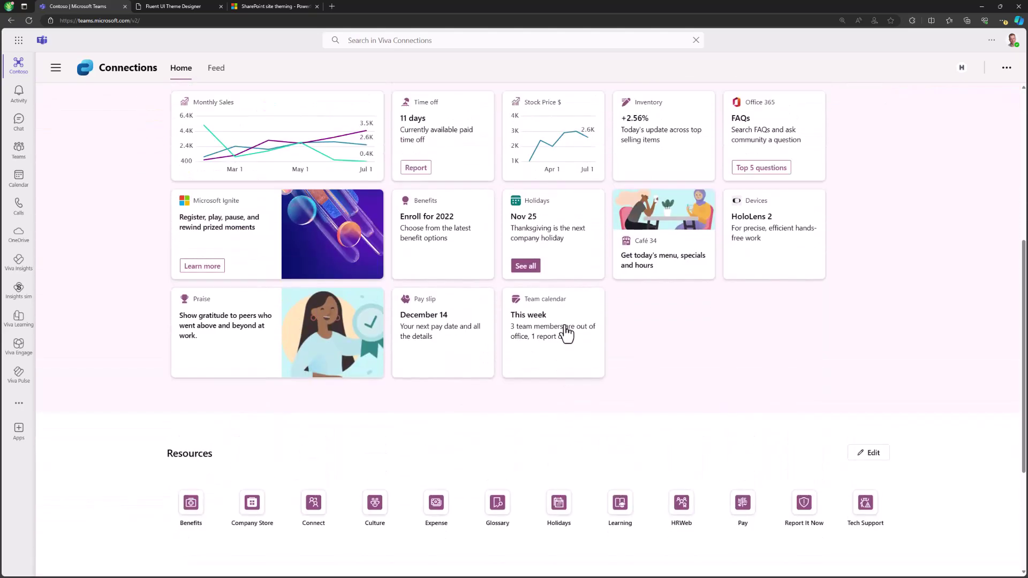
scroll(397, 252, "up", 2)
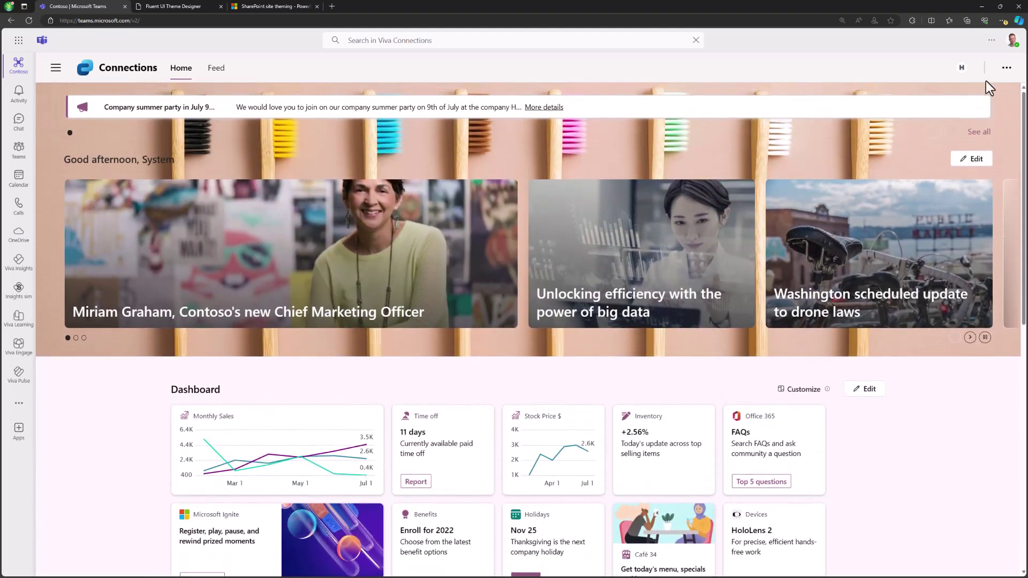
- Swap the header for the pink sphere stock image and save it
left_click(1006, 70)
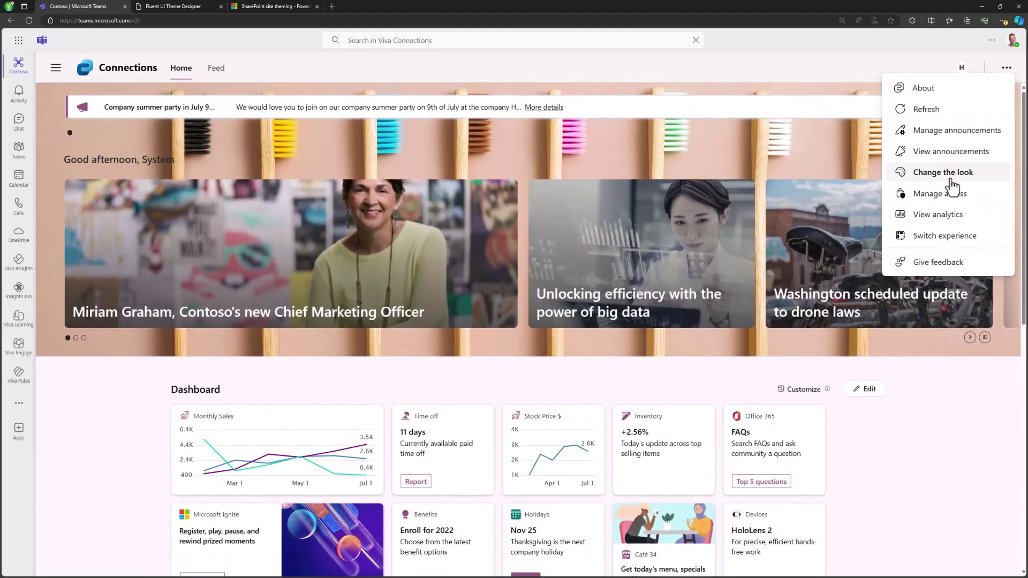
left_click(828, 161)
left_click(972, 159)
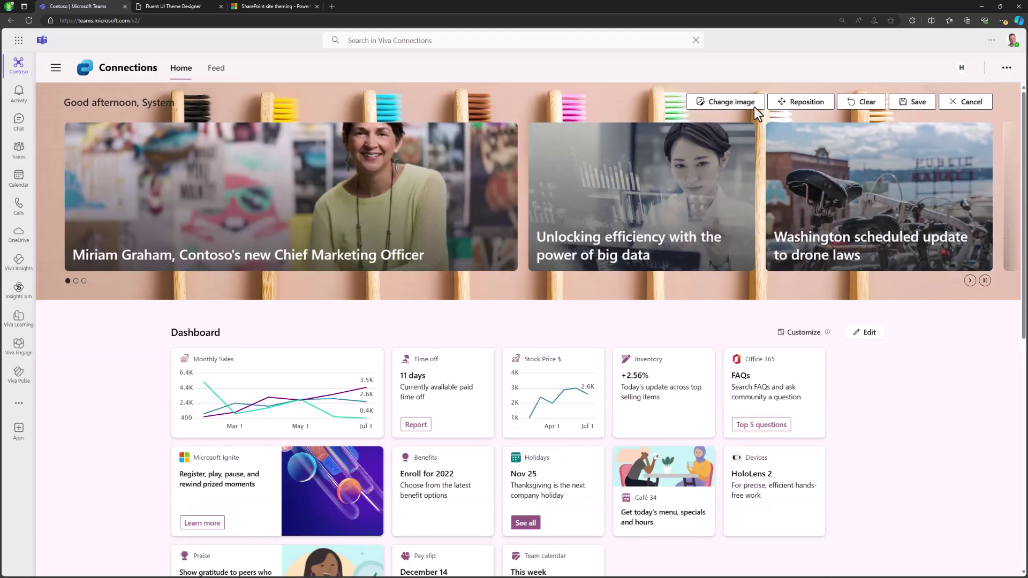
left_click(735, 104)
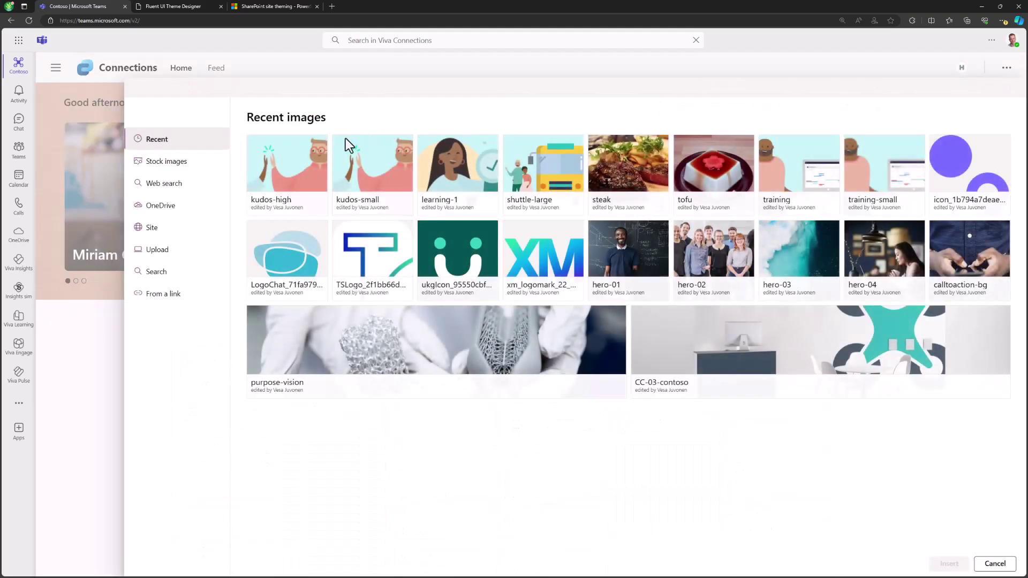
left_click(169, 162)
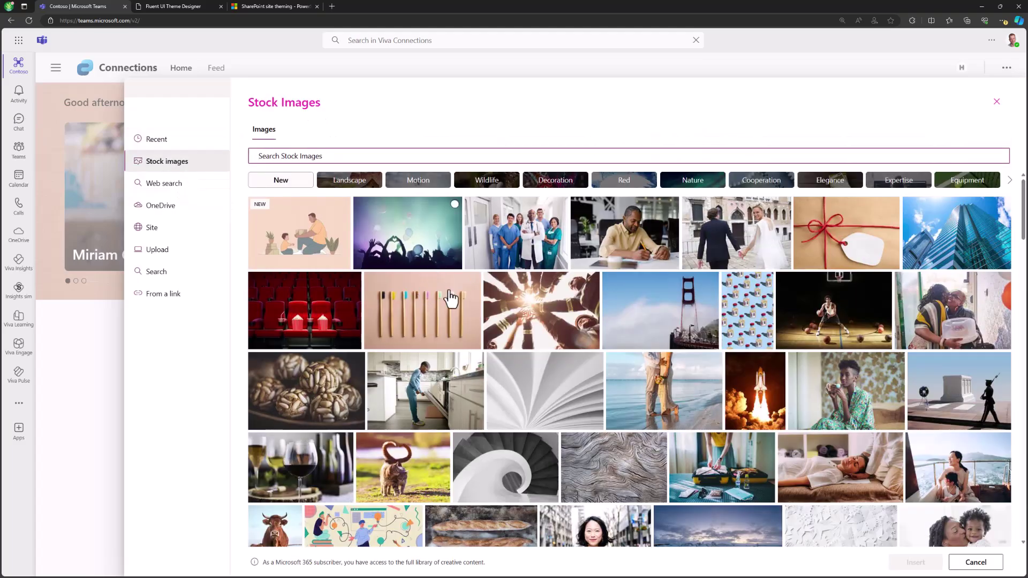
scroll(456, 302, "down", 6)
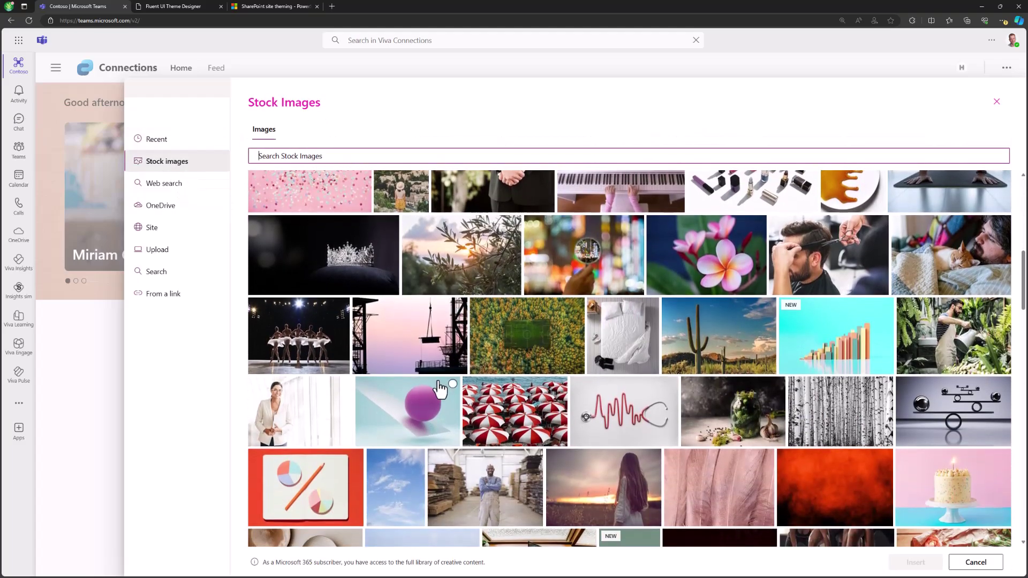
left_click(453, 384)
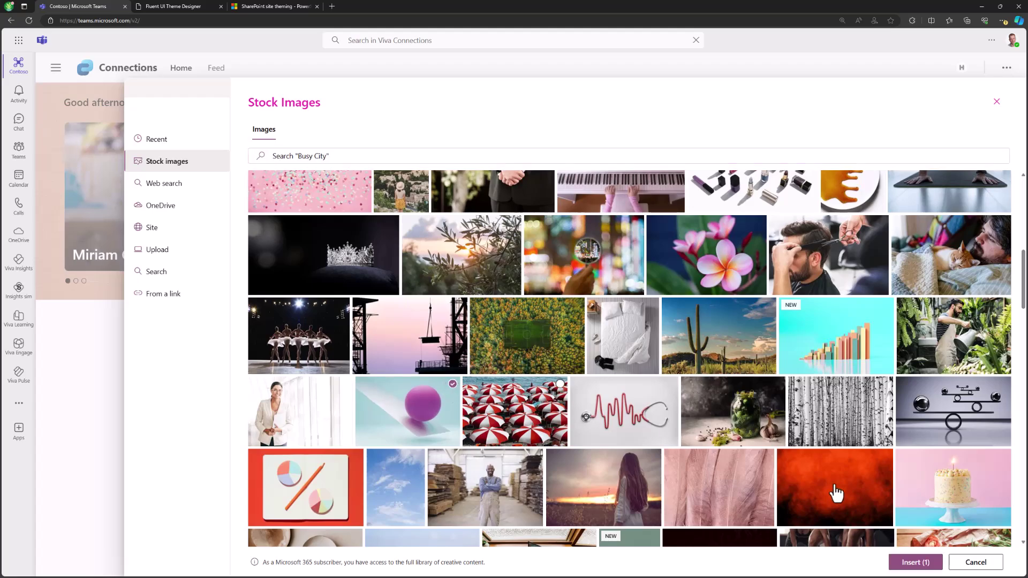
left_click(916, 562)
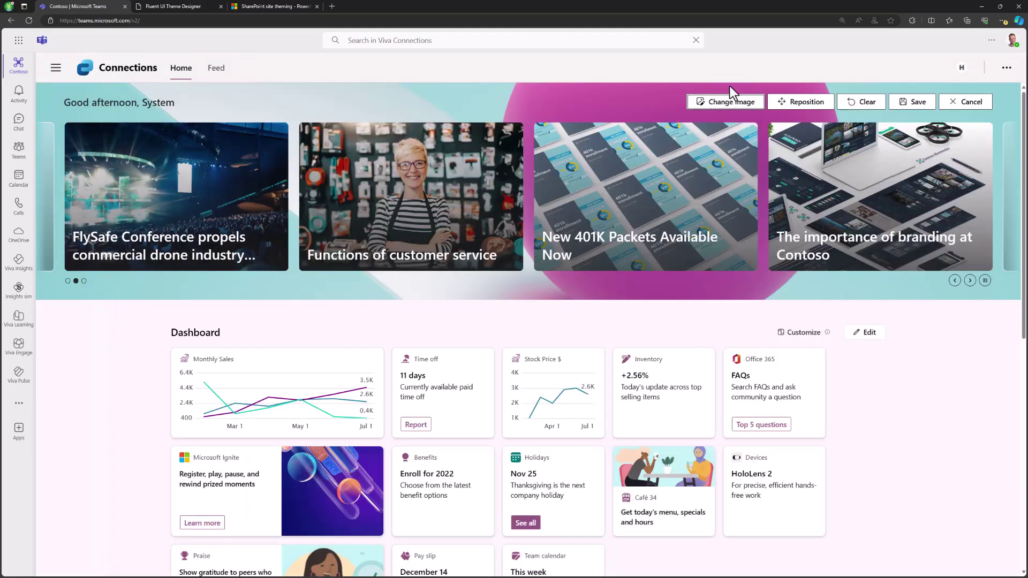
left_click(965, 102)
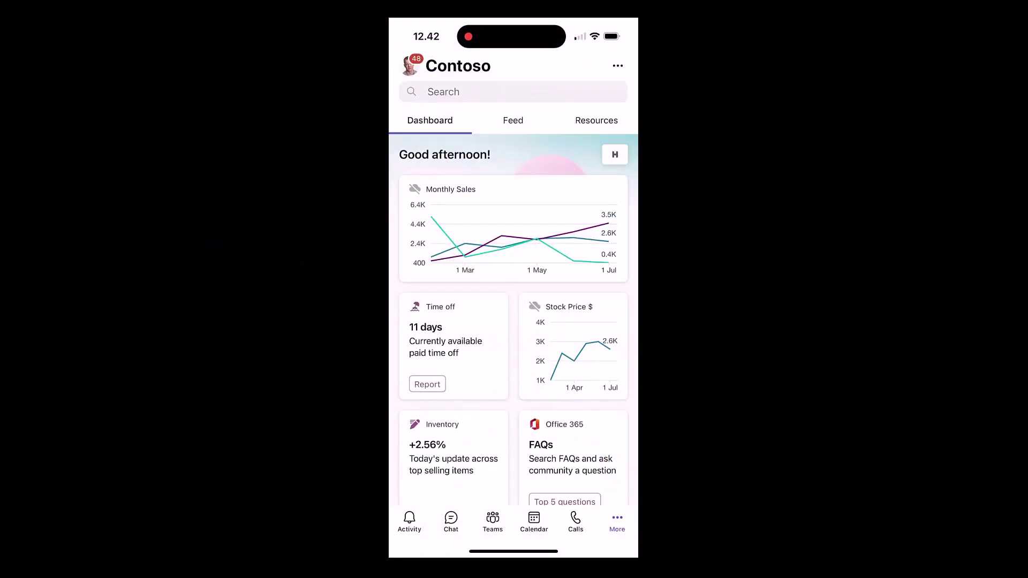
- Refresh the mobile Dashboard and scroll through its cards
scroll(514, 321, "up", 5)
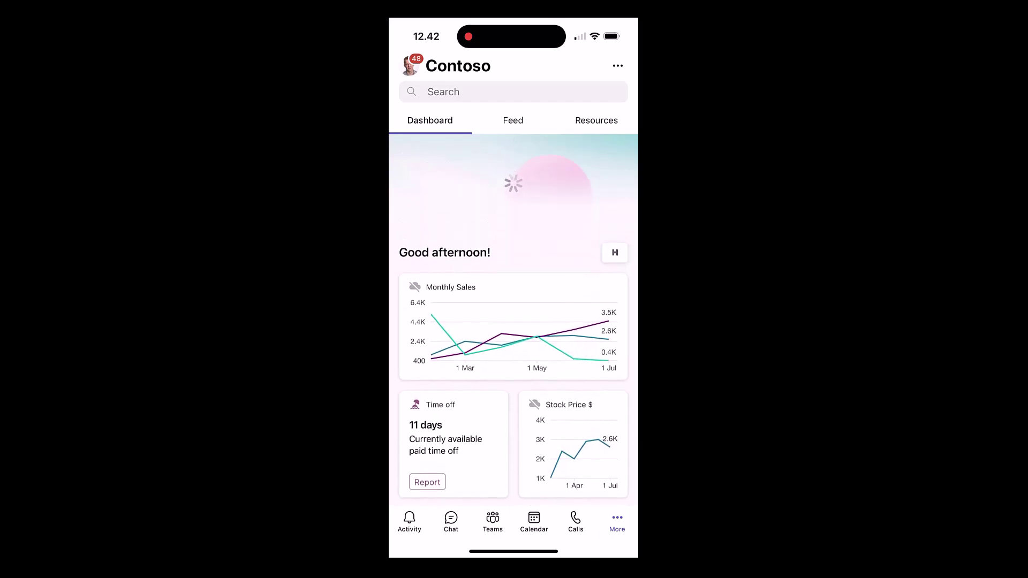
scroll(514, 322, "down", 8)
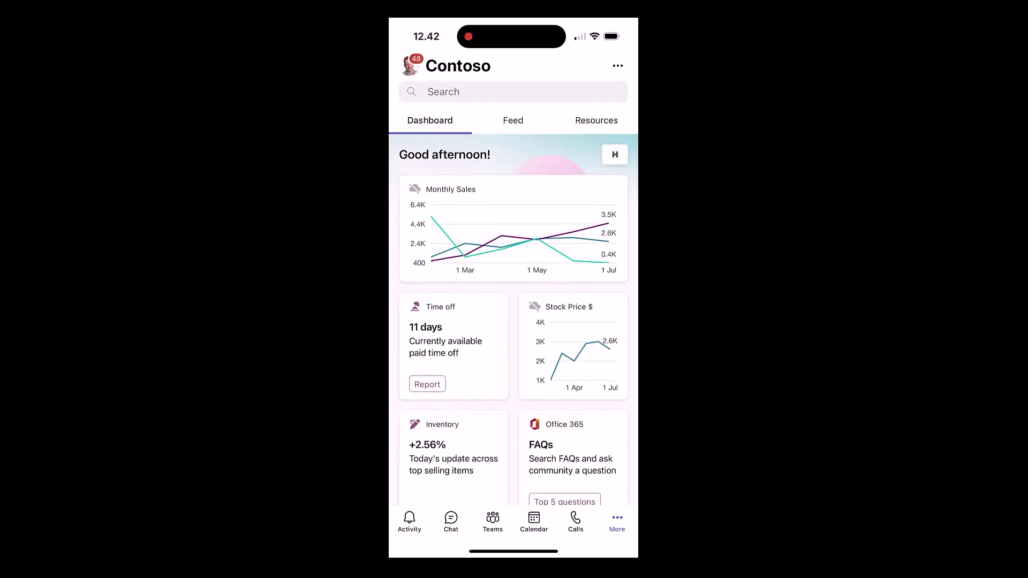
scroll(514, 321, "down", 6)
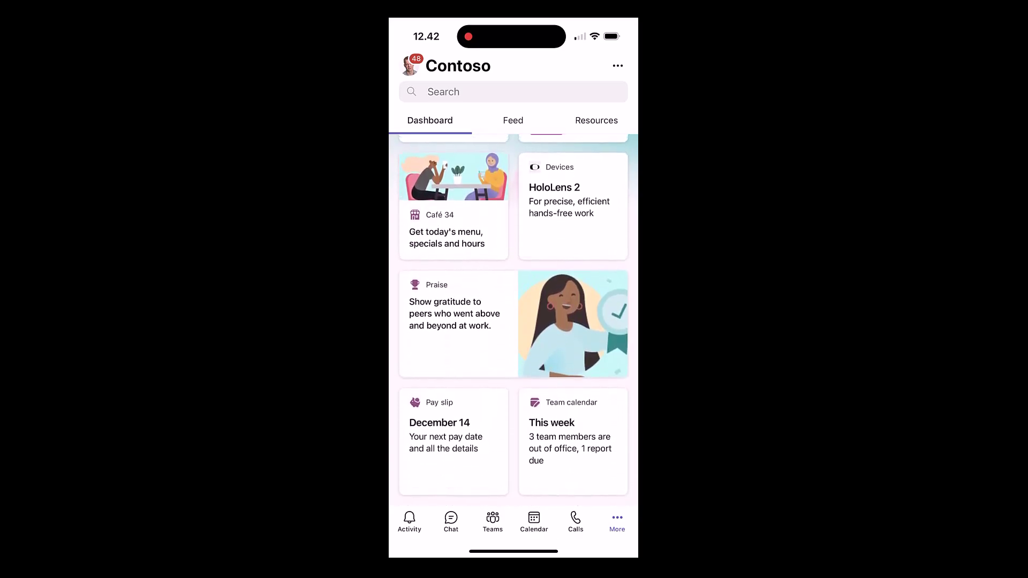
scroll(513, 321, "up", 4)
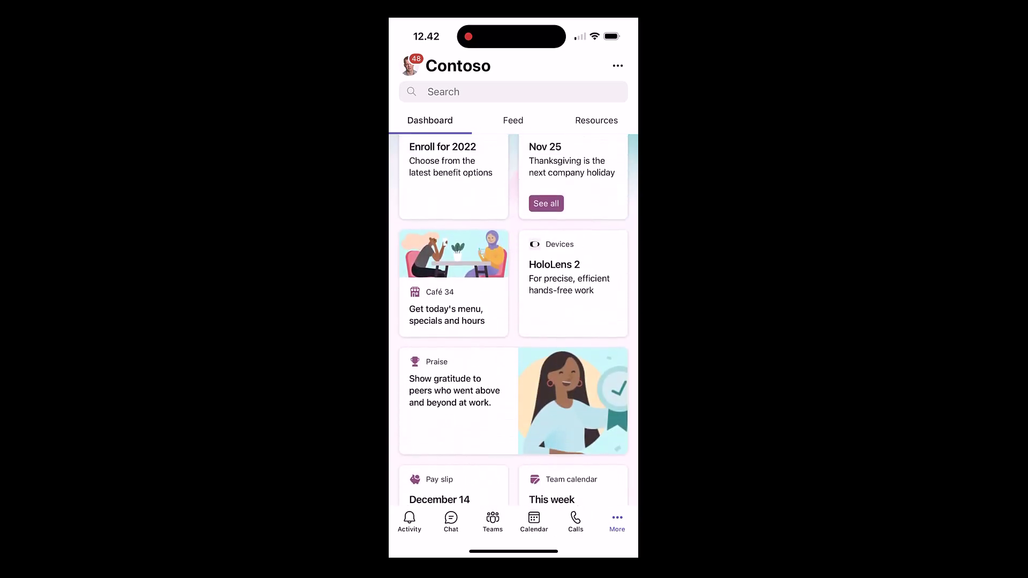
scroll(514, 321, "up", 5)
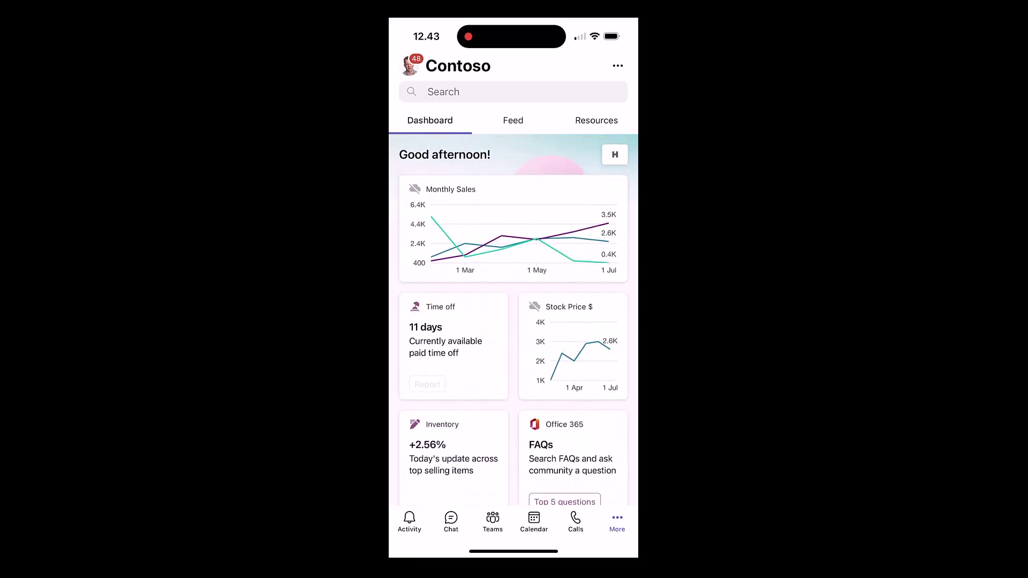
- Review the Time off details, close them, and scroll down to the Pay slip and Team calendar cards
left_click(453, 332)
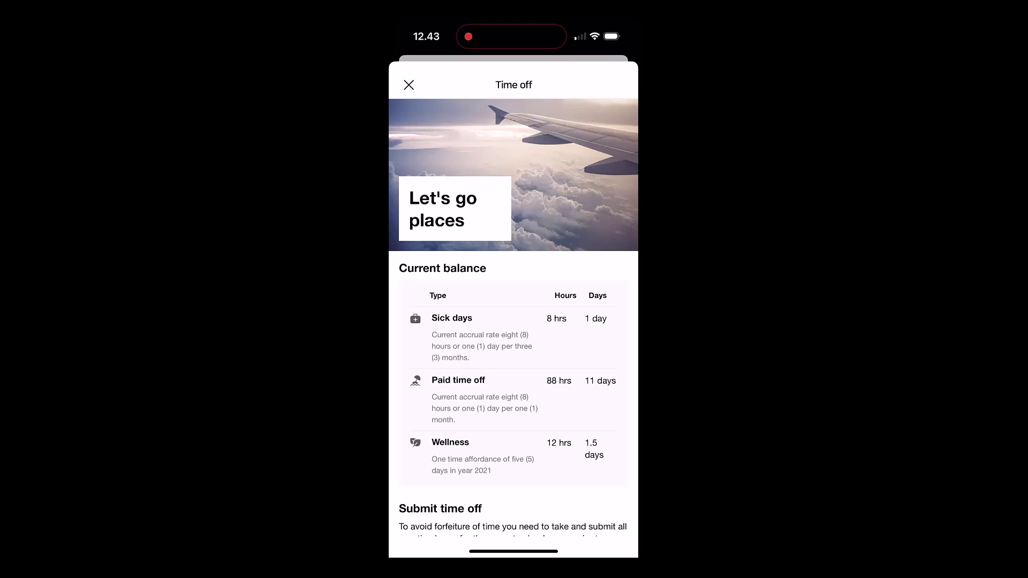
scroll(513, 321, "down", 4)
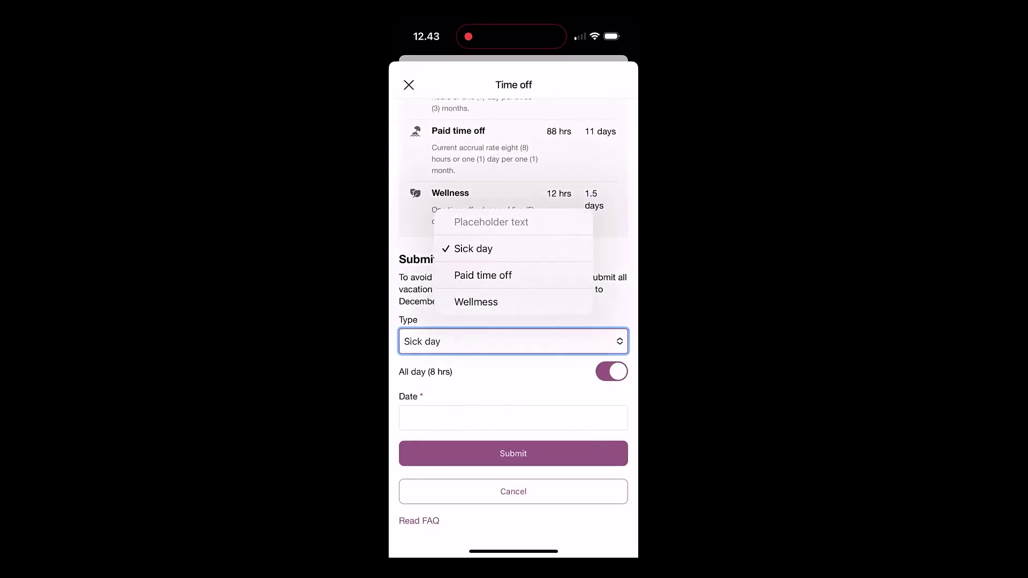
scroll(513, 322, "up", 5)
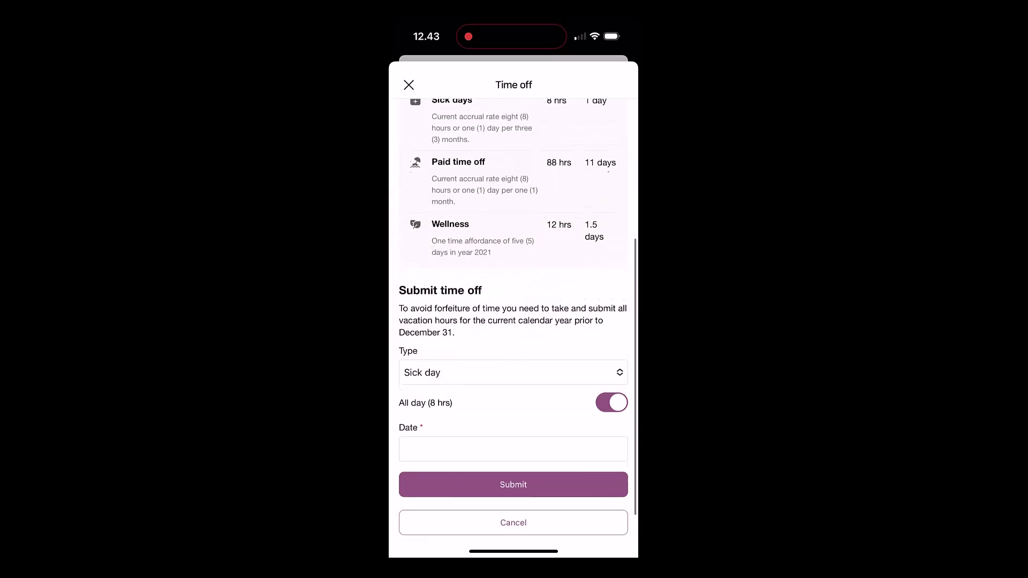
left_click(409, 85)
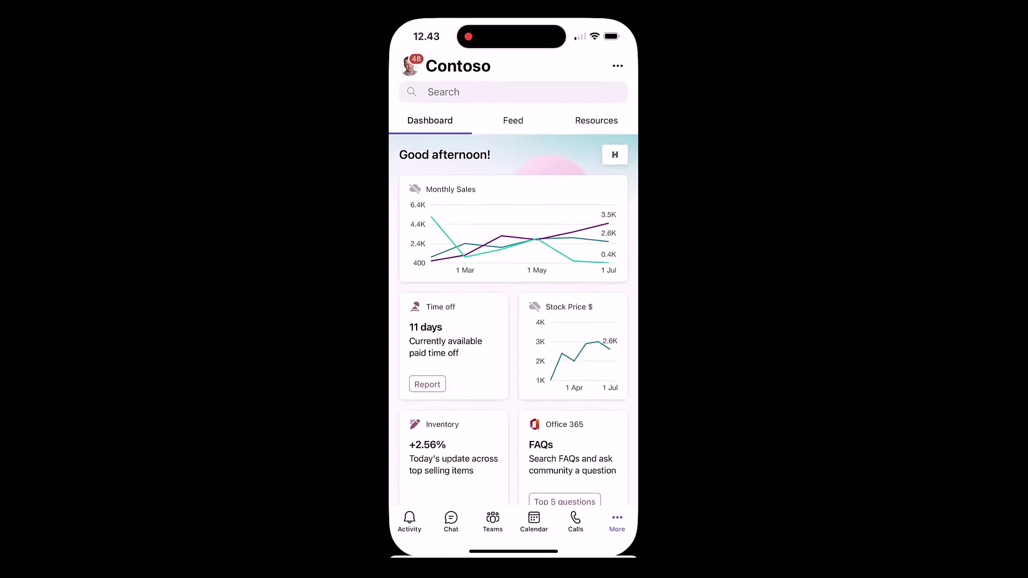
scroll(514, 321, "down", 5)
scroll(513, 321, "down", 3)
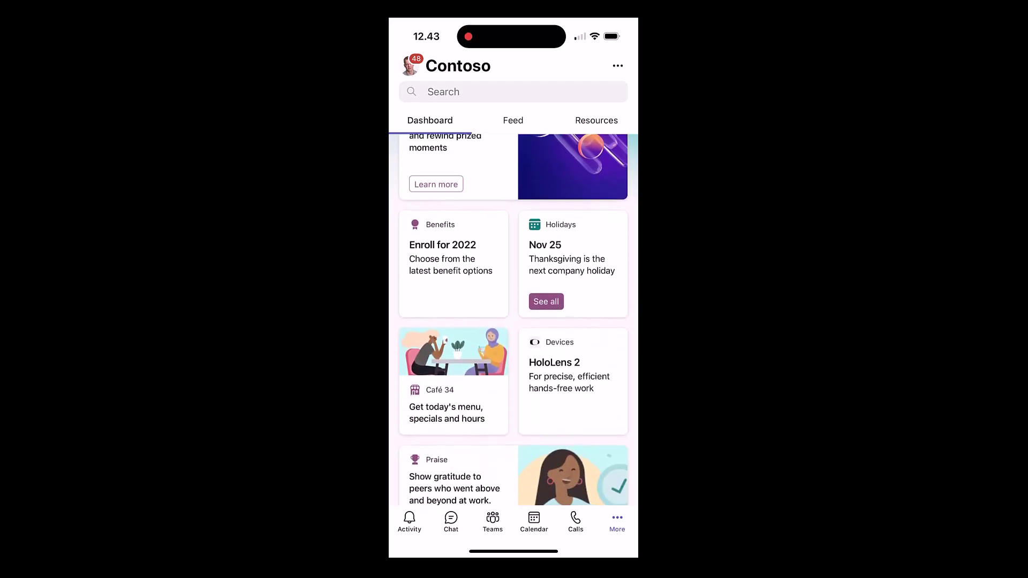
scroll(514, 321, "down", 2)
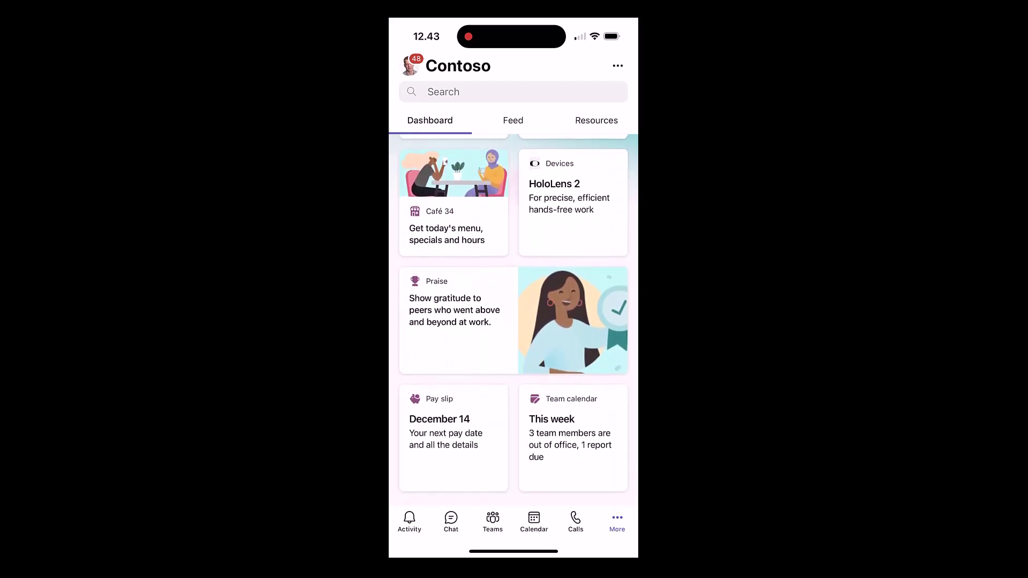